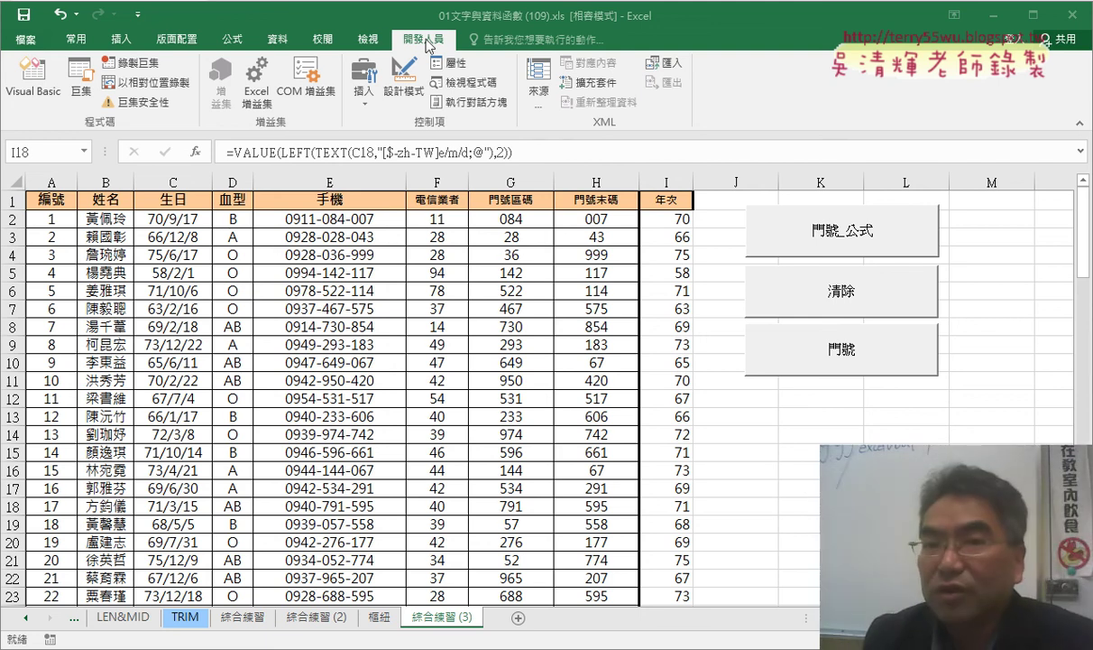
- Look through the ribbon customisation settings in Excel Options, then close Excel Options
left_click(138, 15)
left_click(167, 305)
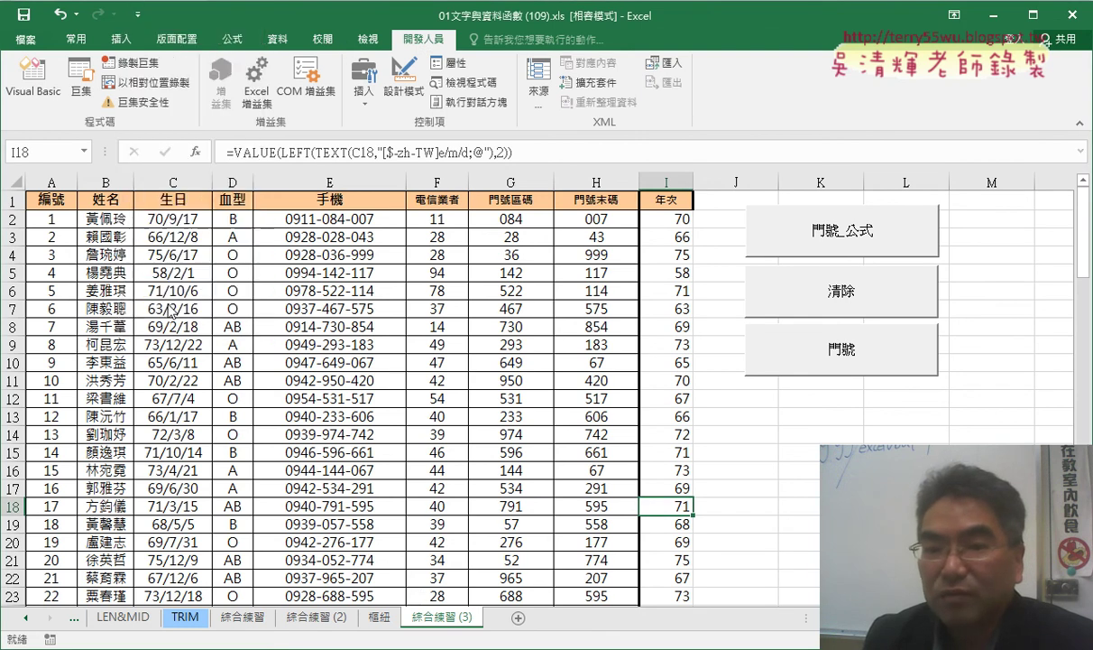
left_click(236, 220)
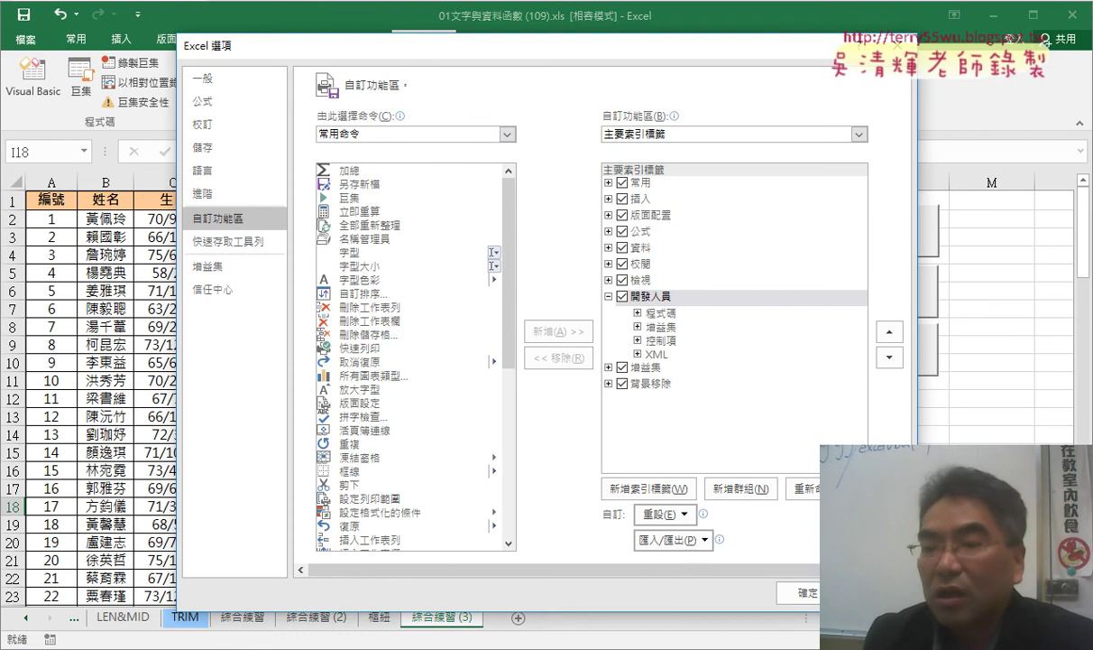
left_click(798, 593)
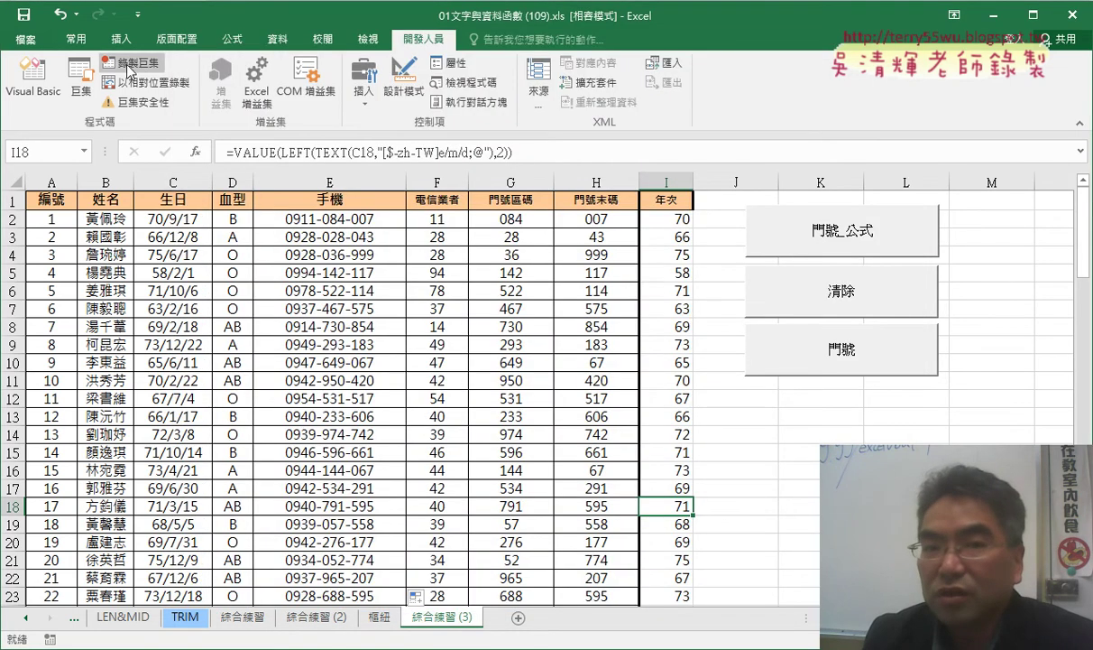
- Open the VBA editor on Module1, then move and shrink it so worksheet rows and columns show
left_click(35, 85)
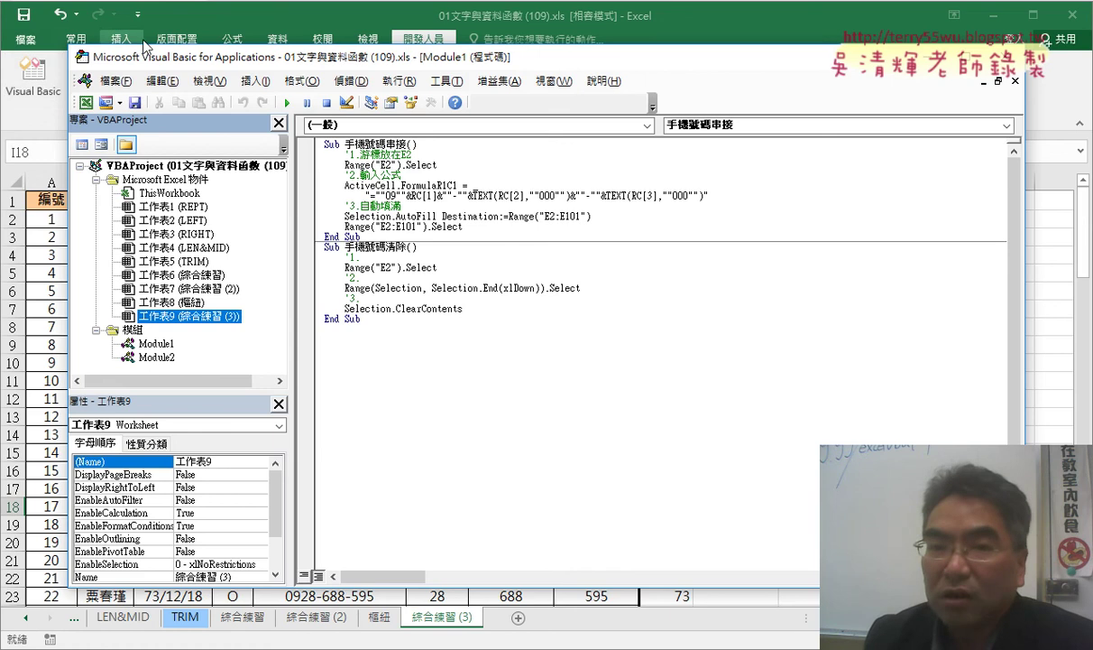
left_click_drag(211, 60, 153, 21)
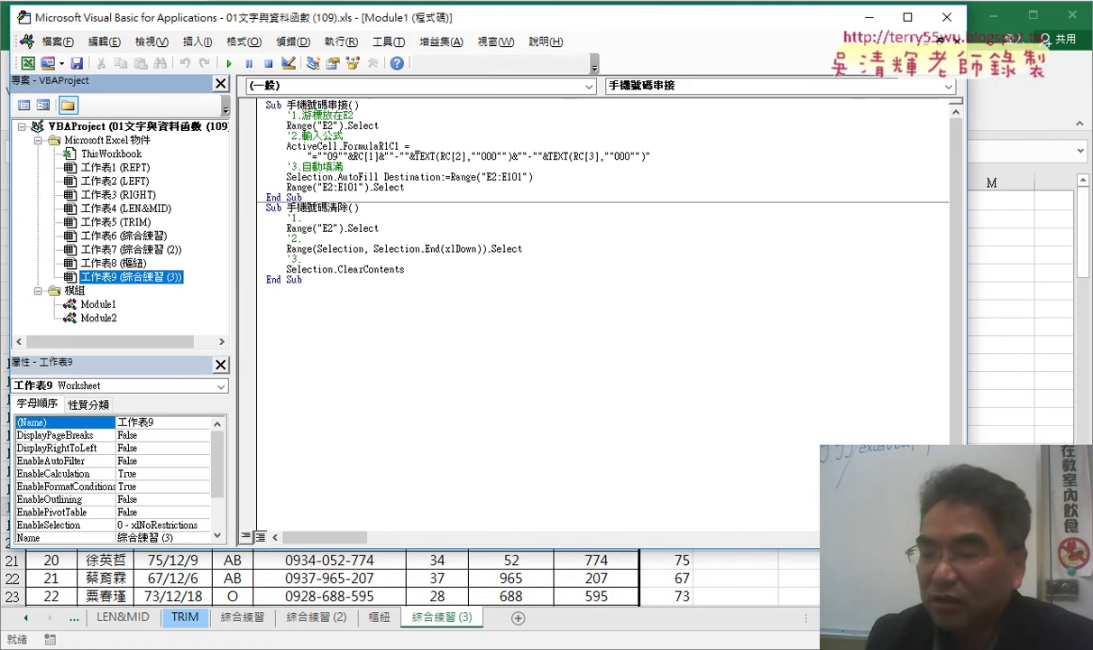
left_click_drag(966, 546, 859, 478)
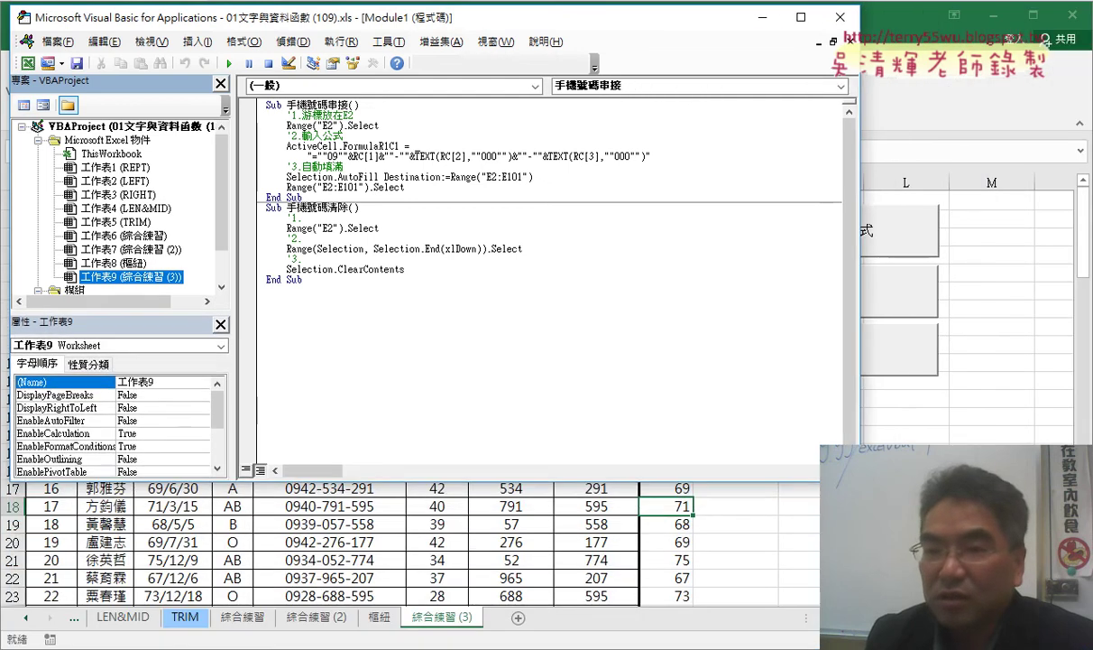
left_click_drag(413, 23, 570, 110)
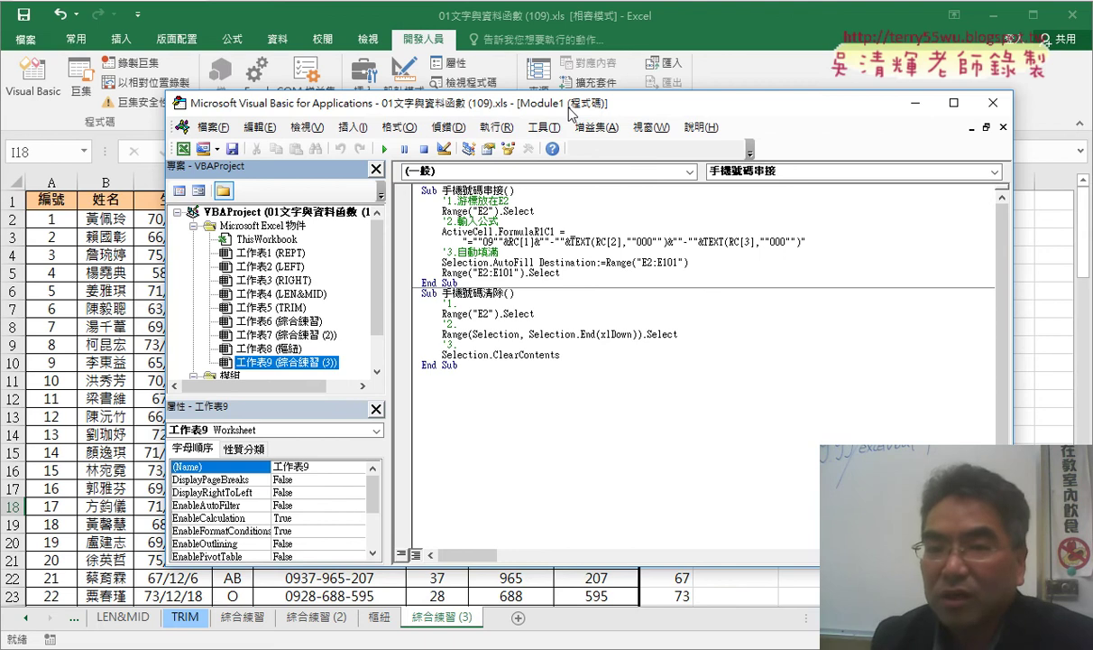
left_click_drag(494, 107, 727, 109)
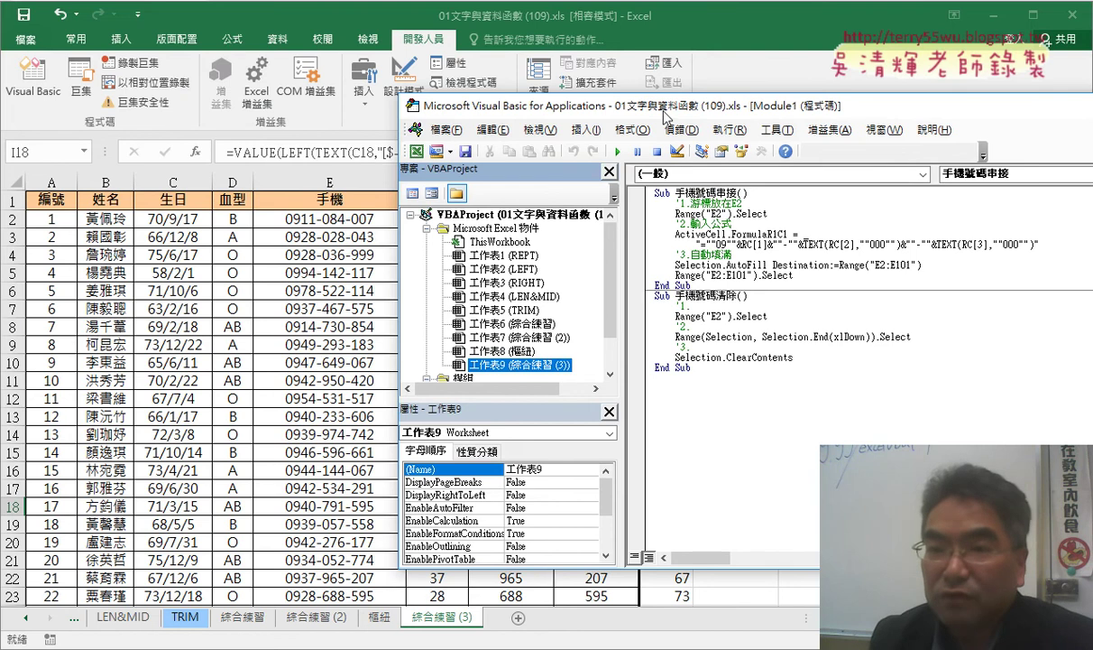
left_click_drag(666, 115, 368, 120)
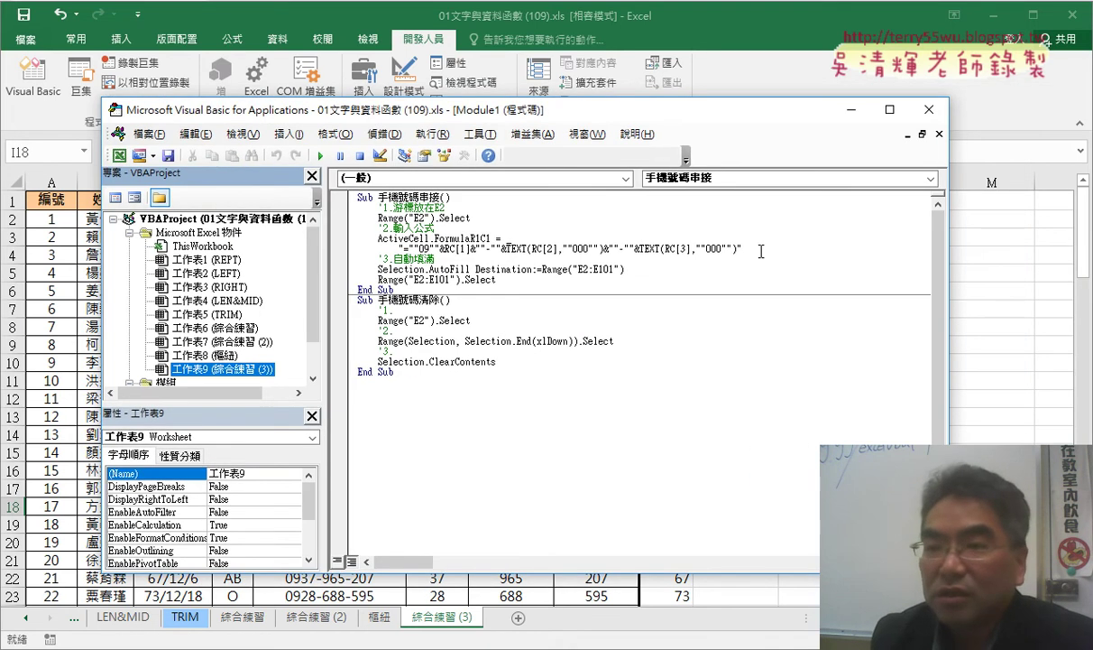
- Close the Module1 and Module2 code windows and the Project and Properties panes, then restart the editor
left_click(939, 134)
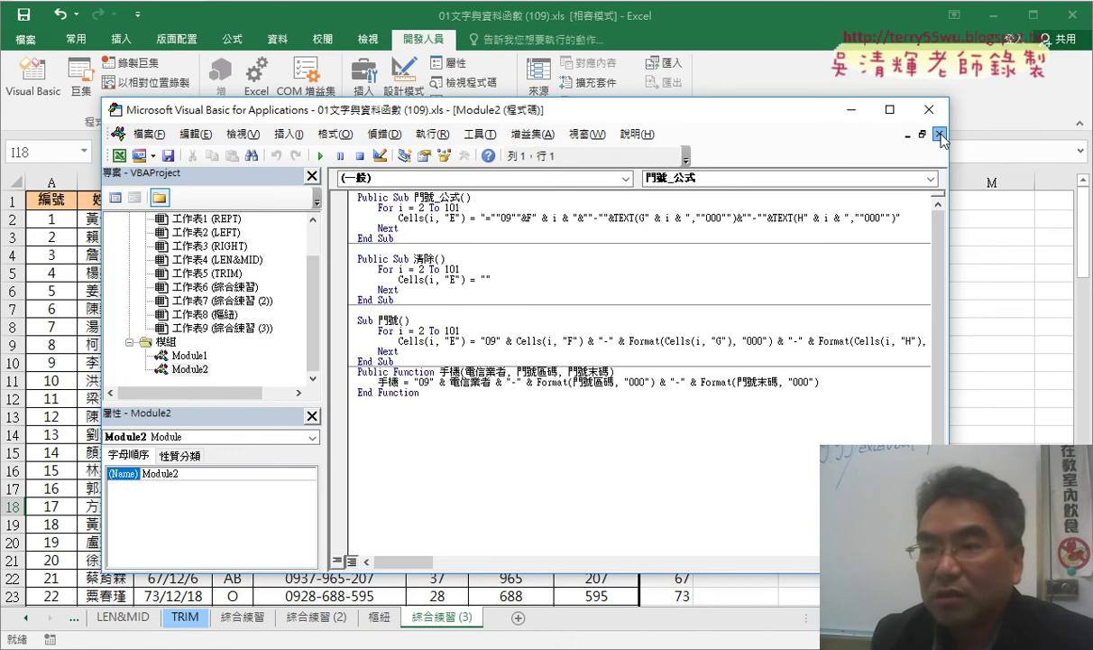
left_click(939, 133)
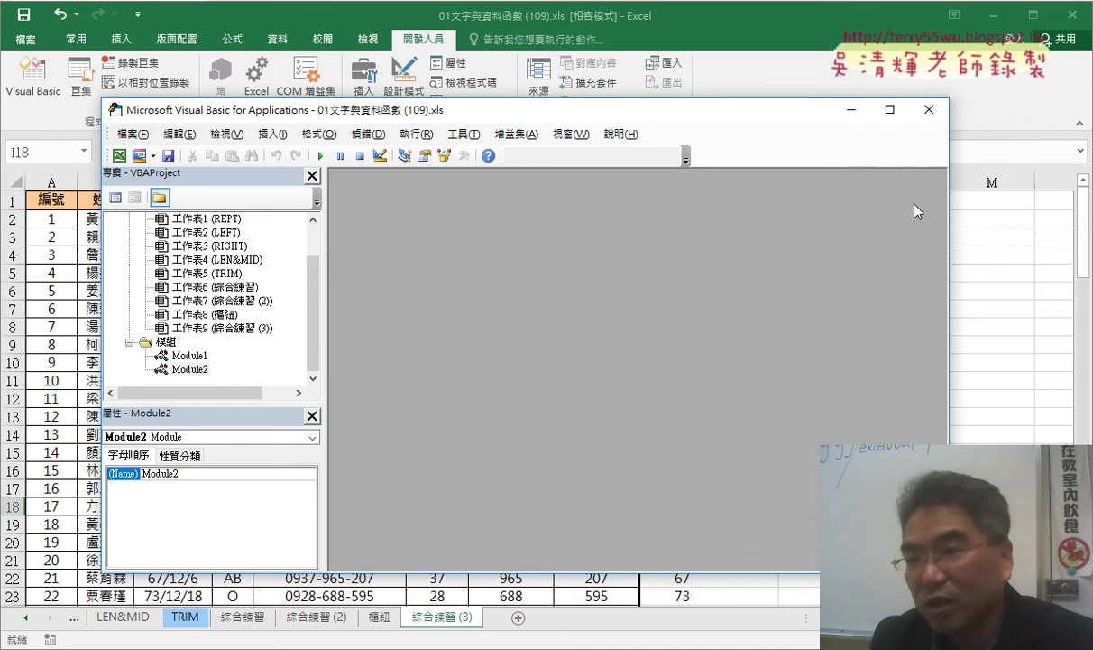
left_click(311, 178)
left_click(311, 177)
left_click(312, 178)
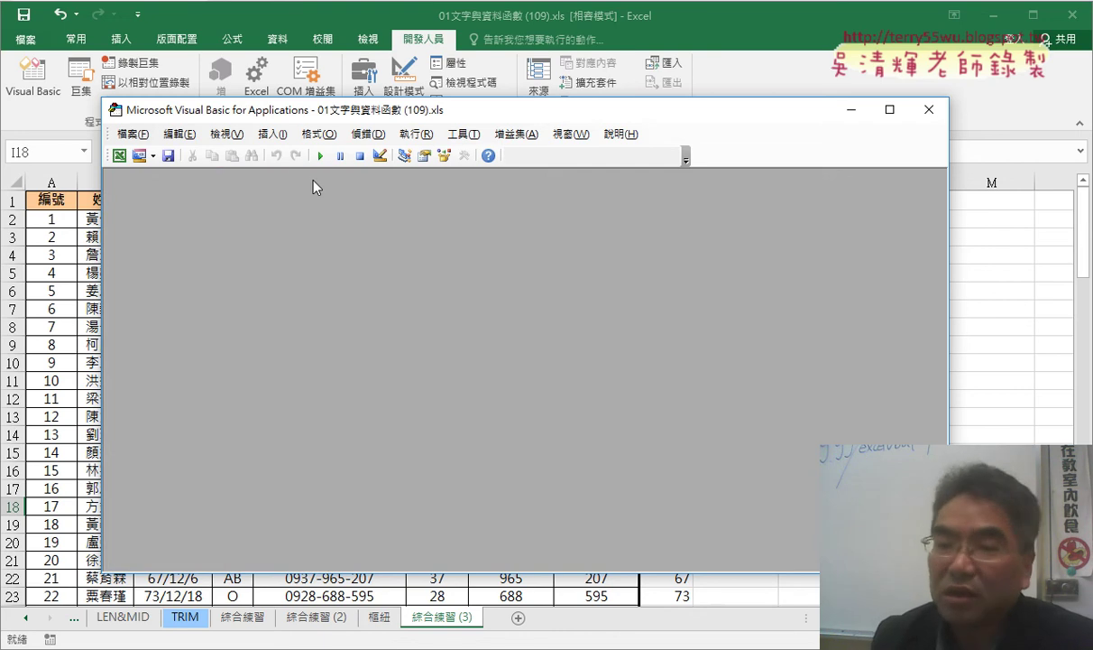
left_click(930, 110)
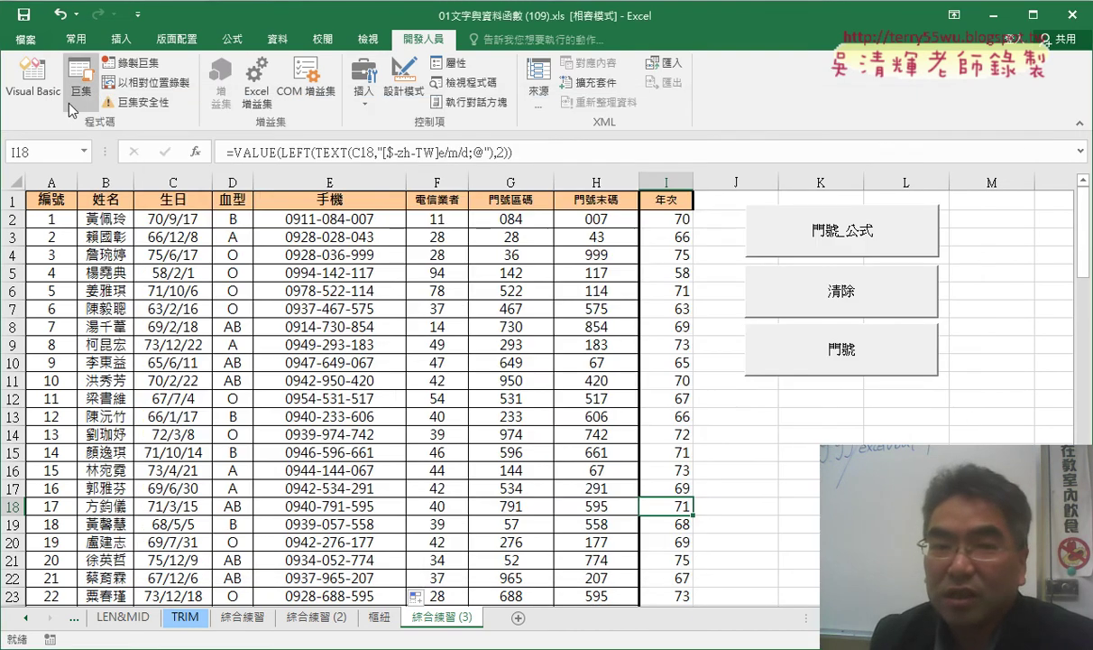
left_click(36, 94)
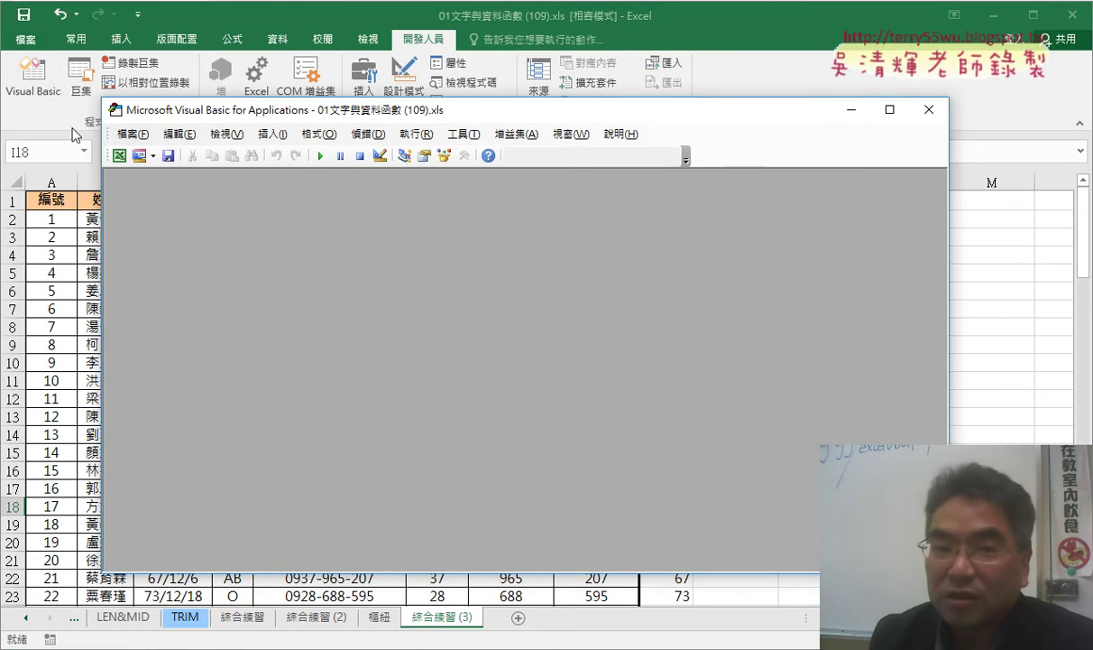
left_click(238, 141)
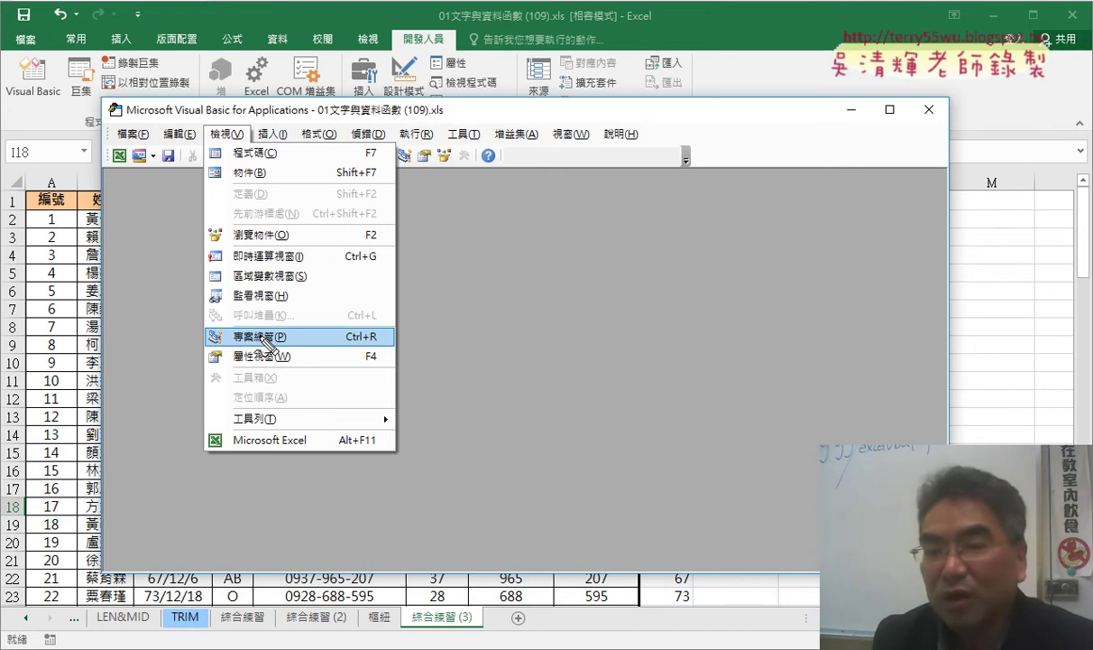
left_click_drag(262, 348, 302, 330)
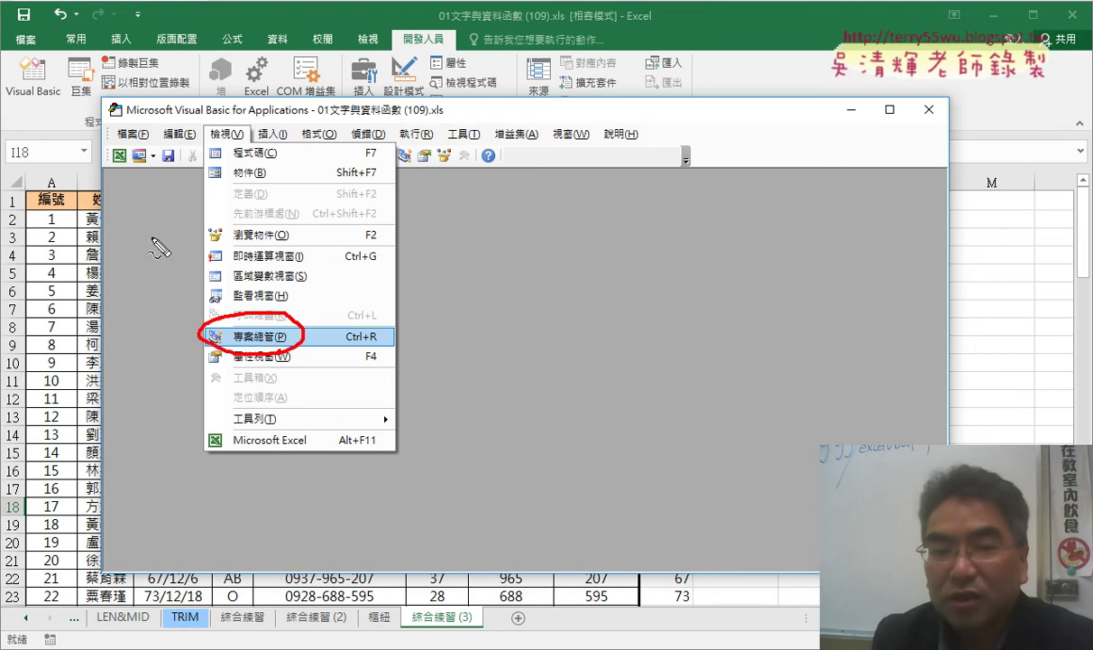
left_click_drag(107, 169, 108, 302)
mouse_move(115, 172)
left_mouse_down()
mouse_move(156, 294)
mouse_move(96, 294)
mouse_move(185, 322)
mouse_move(163, 335)
left_mouse_up()
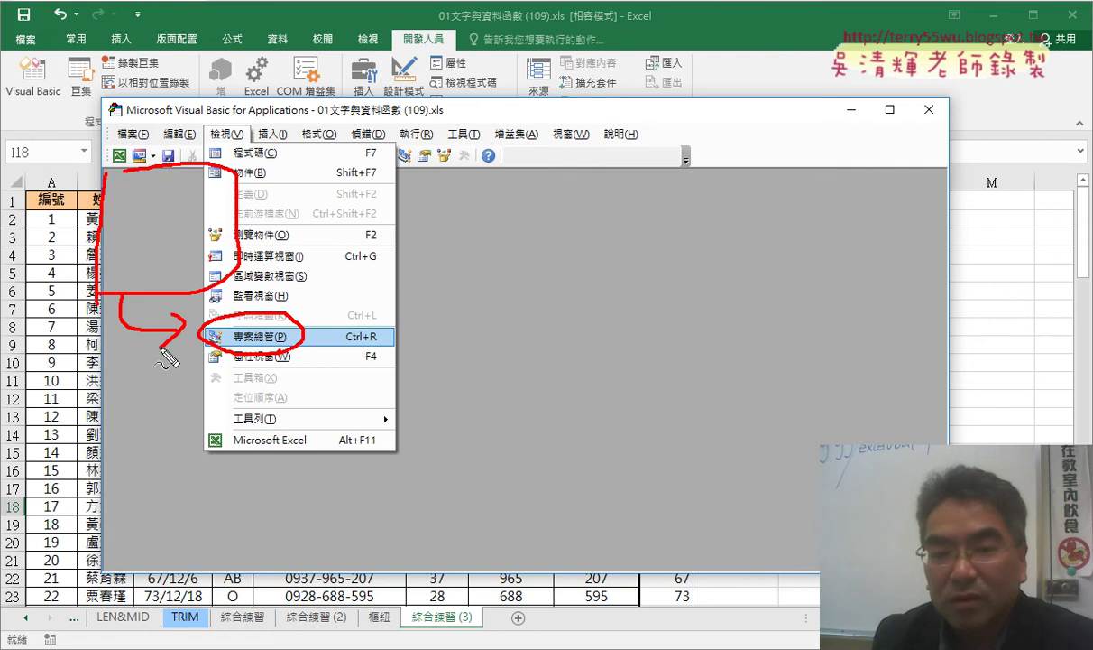
left_click_drag(293, 359, 293, 370)
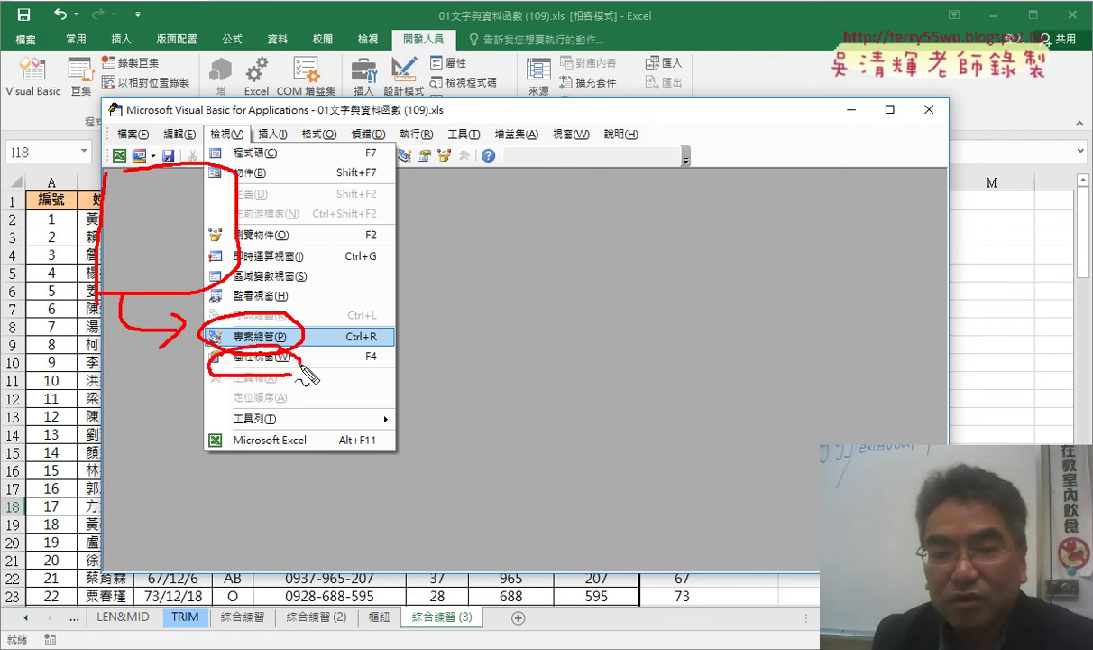
mouse_move(105, 412)
left_mouse_down()
mouse_move(103, 565)
mouse_move(248, 415)
mouse_move(149, 559)
left_mouse_up()
mouse_move(284, 492)
left_mouse_down()
mouse_move(289, 384)
mouse_move(377, 378)
left_mouse_up()
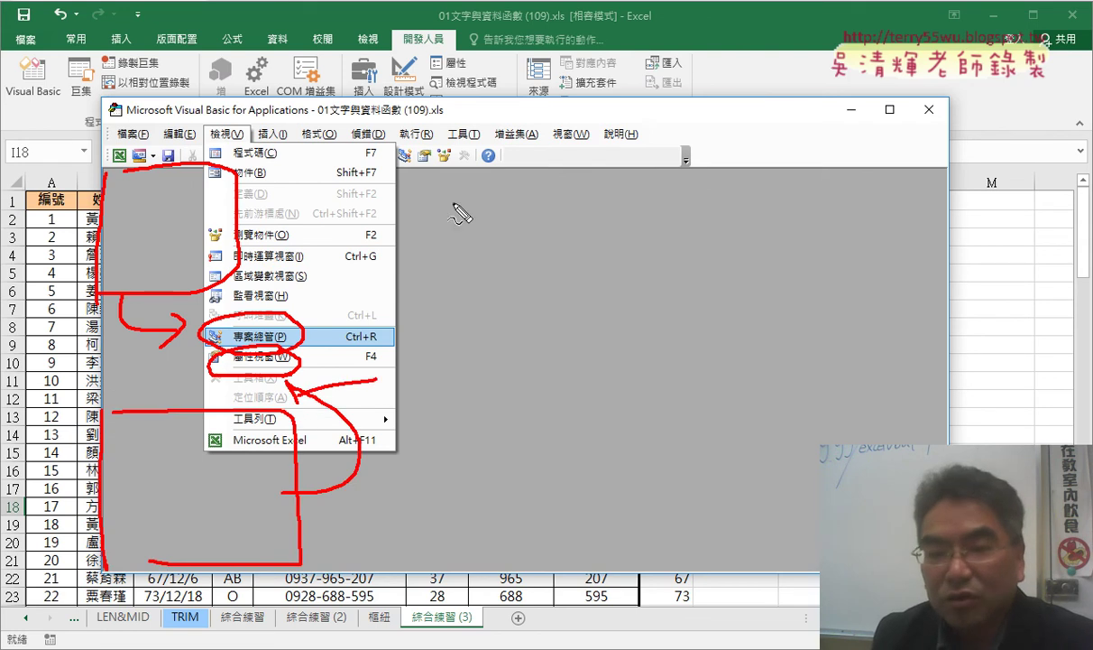
left_click_drag(435, 188, 467, 594)
mouse_move(467, 229)
left_mouse_down()
mouse_move(747, 236)
mouse_move(966, 532)
mouse_move(647, 545)
left_mouse_up()
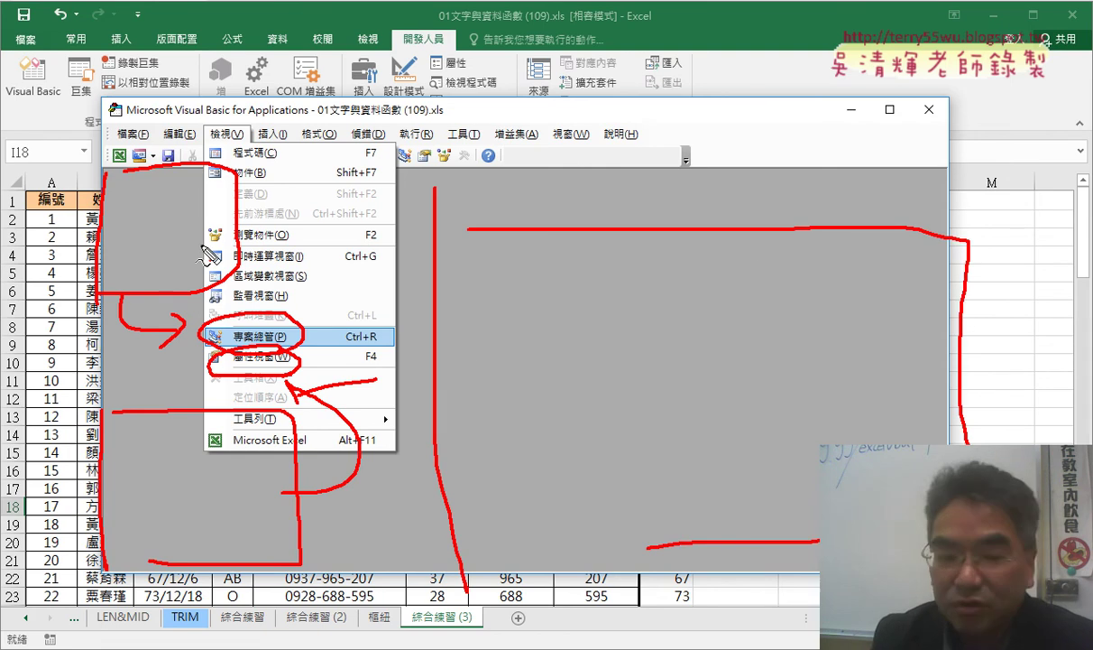
key("Escape")
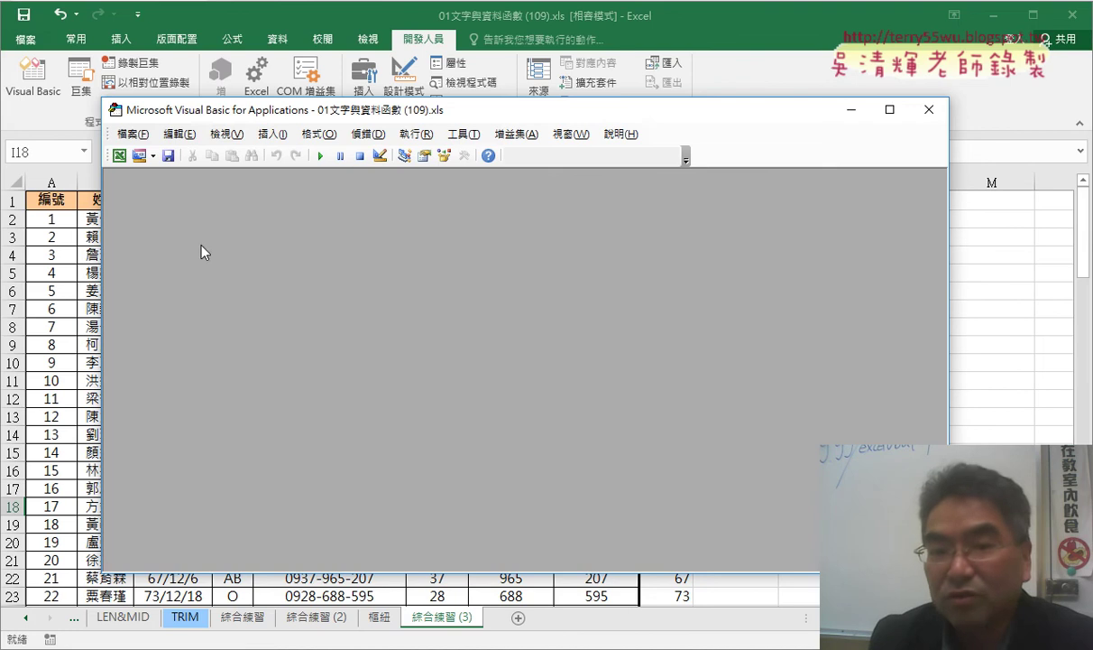
left_click(237, 140)
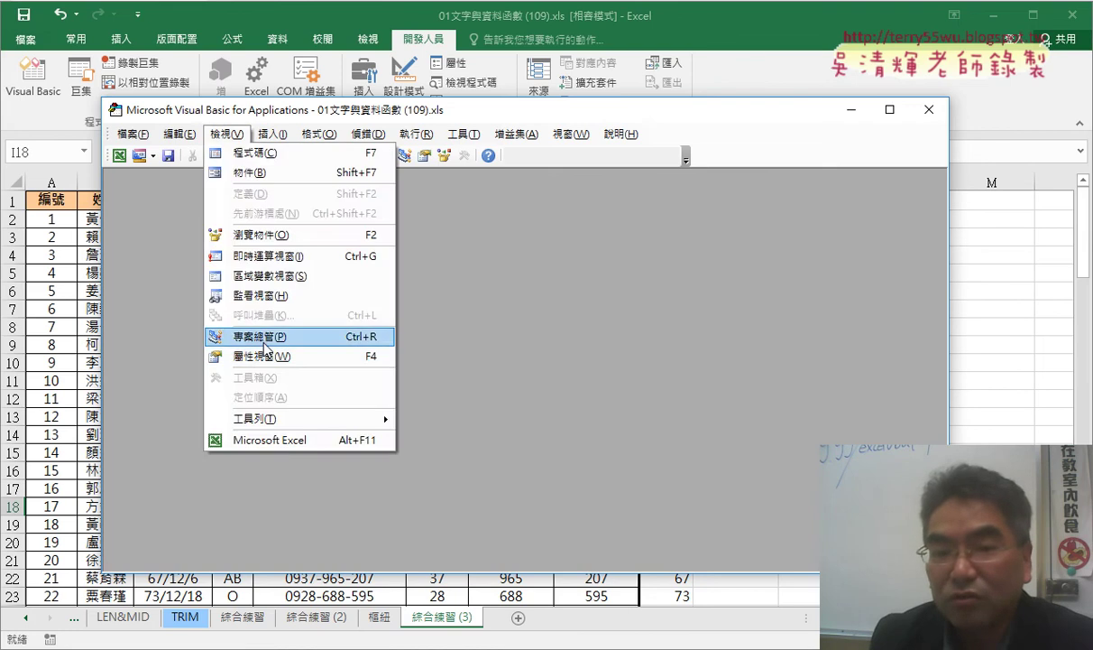
left_click(262, 337)
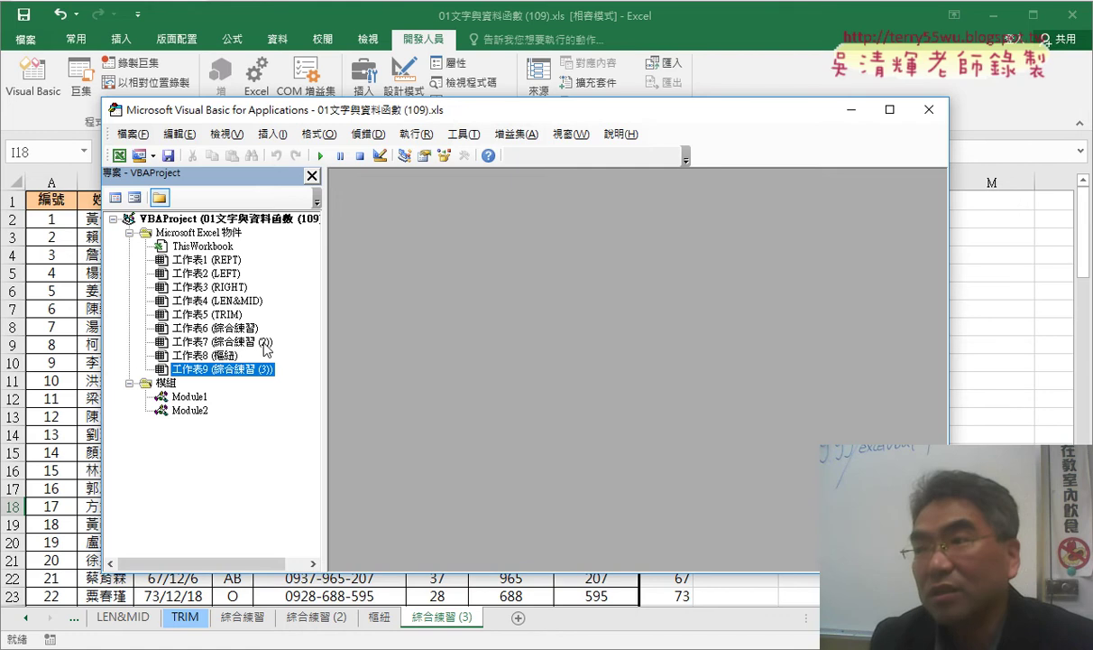
left_click(227, 133)
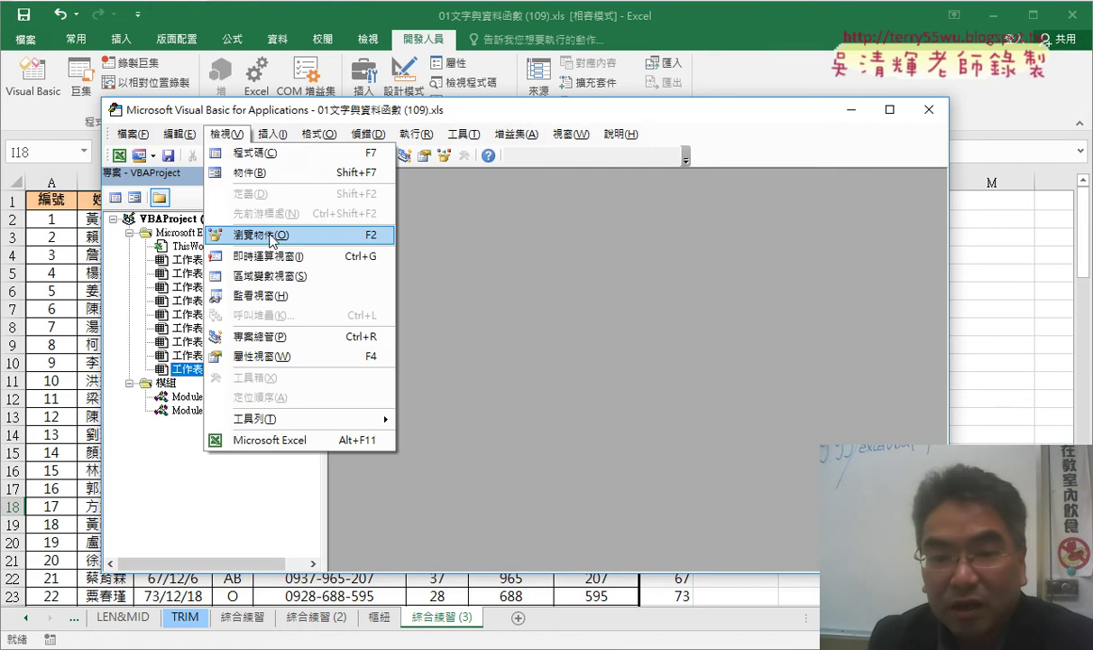
left_click(257, 340)
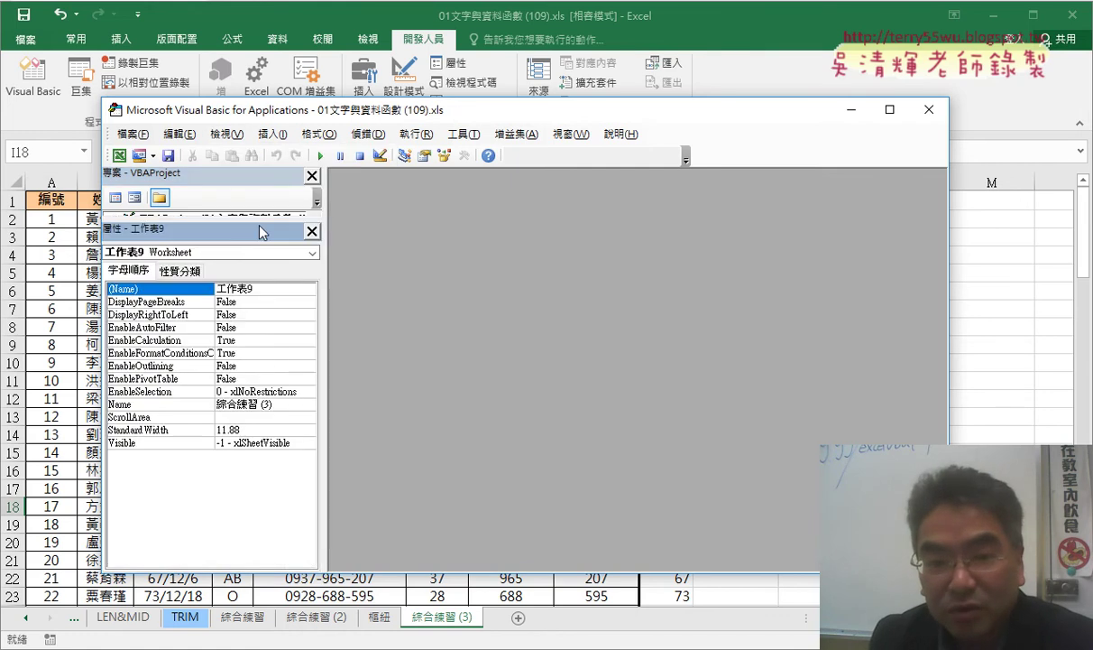
left_click_drag(261, 232, 257, 413)
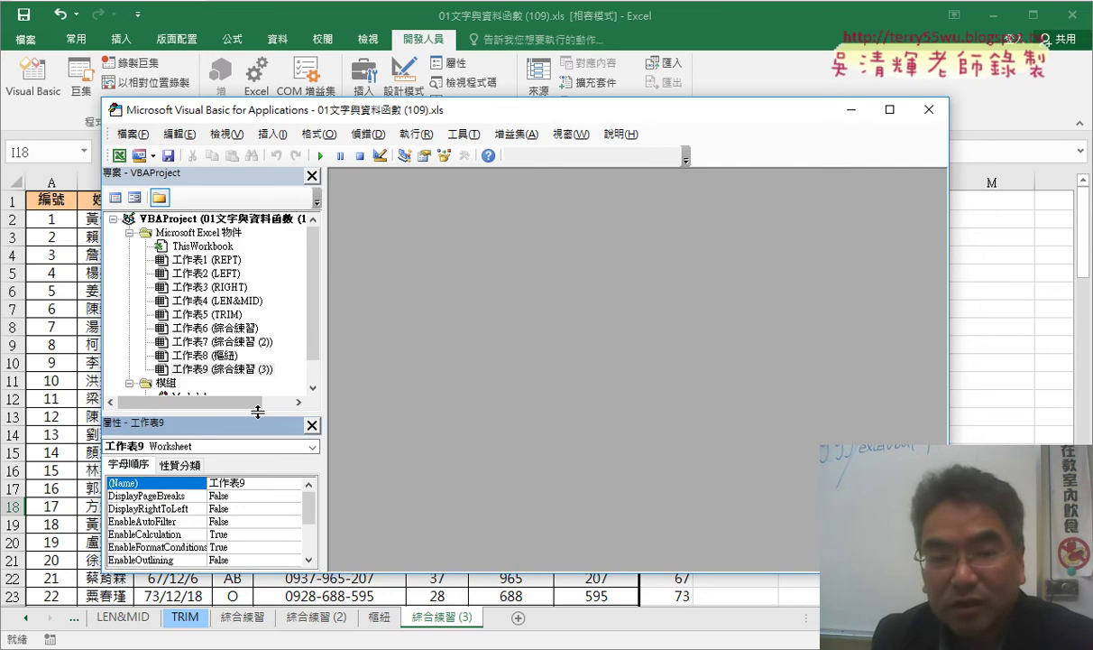
left_click_drag(257, 414, 260, 476)
left_click(166, 384)
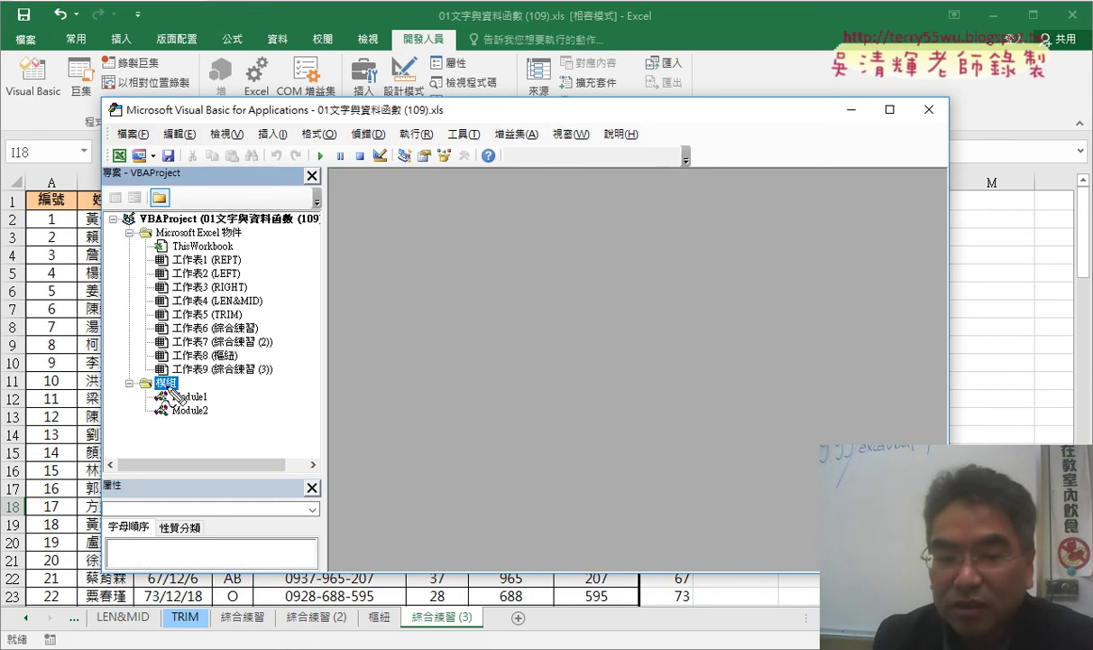
mouse_move(194, 430)
left_mouse_down()
mouse_move(126, 406)
mouse_move(213, 440)
left_mouse_up()
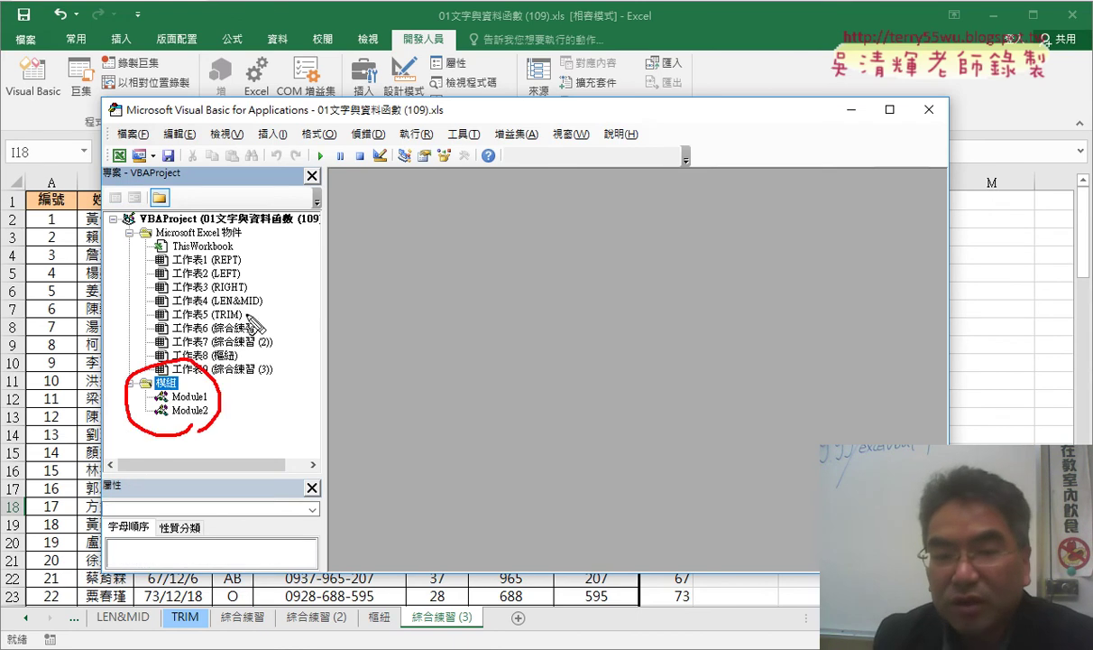
mouse_move(253, 293)
left_mouse_down()
mouse_move(204, 370)
mouse_move(233, 355)
left_mouse_up()
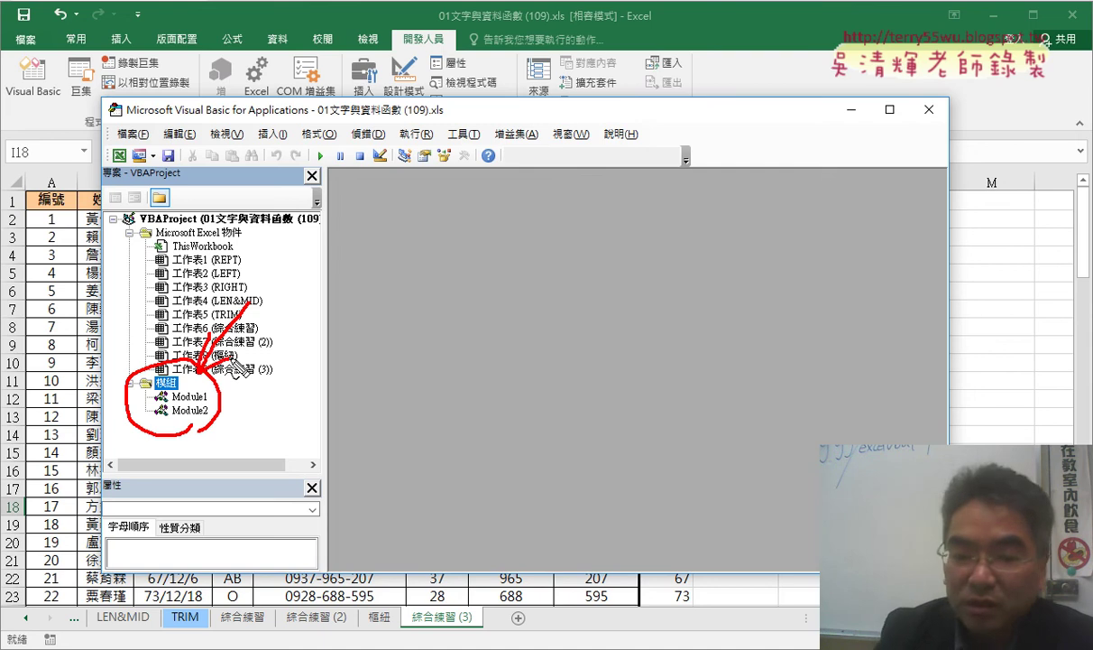
key("Escape")
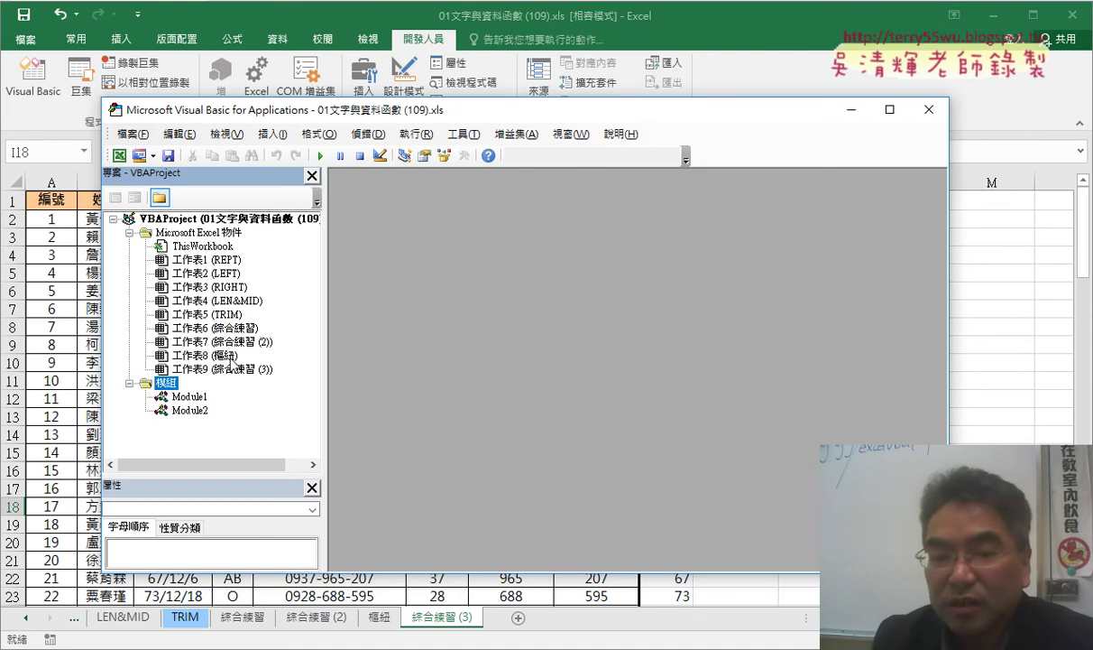
- Open Module1's code window from the project's modules
left_click(191, 397)
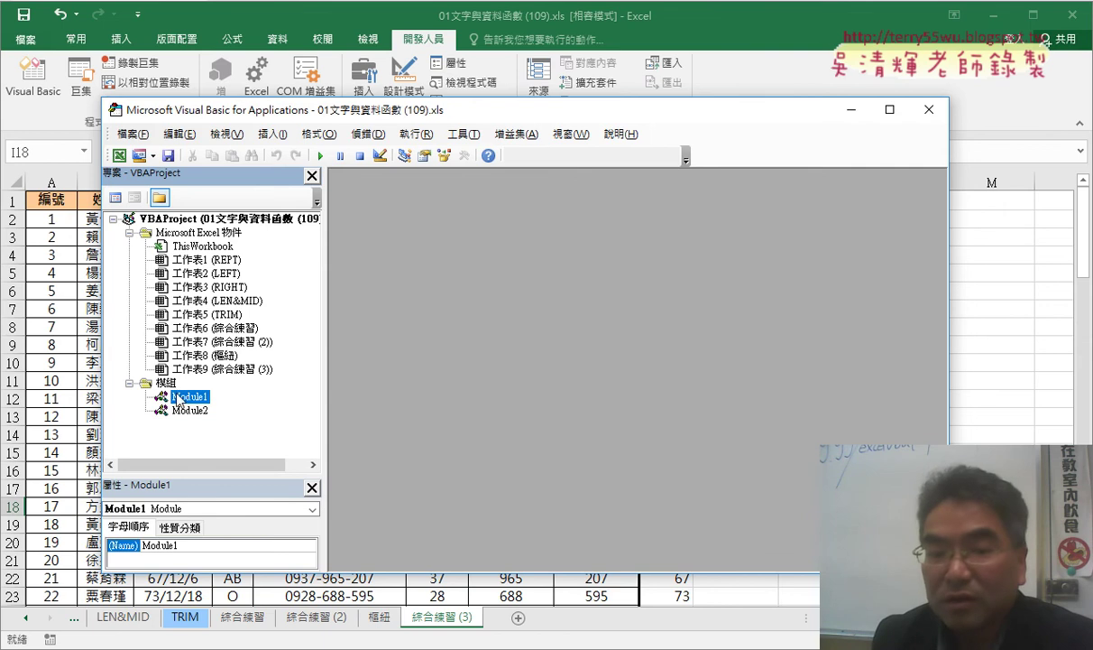
double_click(200, 398)
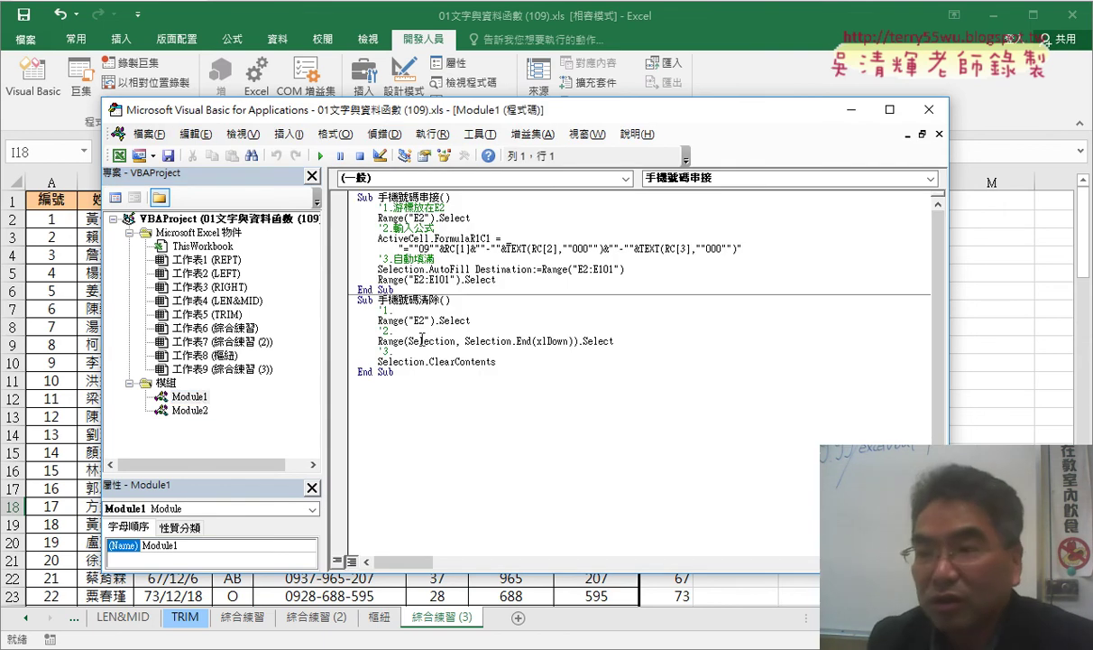
left_click(940, 134)
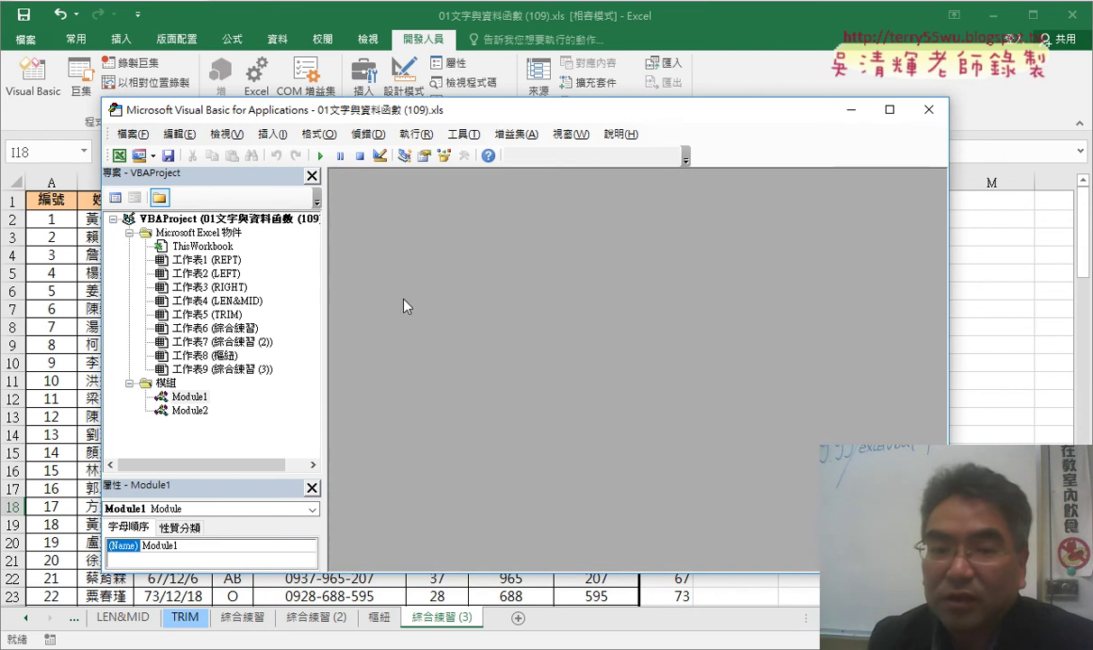
double_click(200, 399)
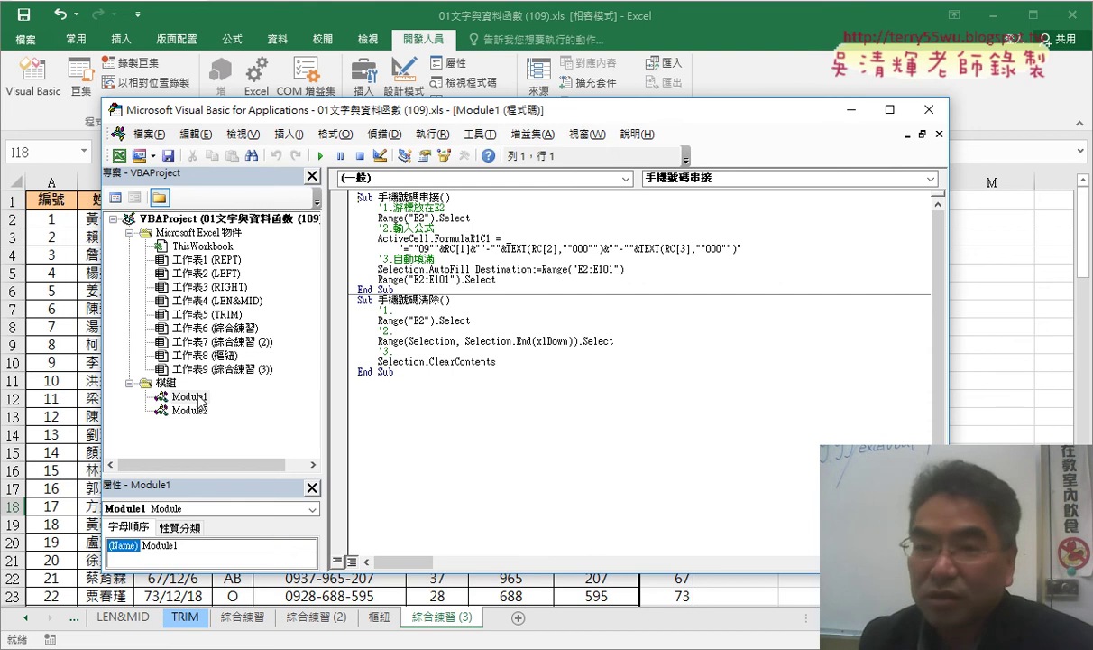
- Set the code font size to 12 on the Editor Format tab of Tools > Options
left_click(480, 134)
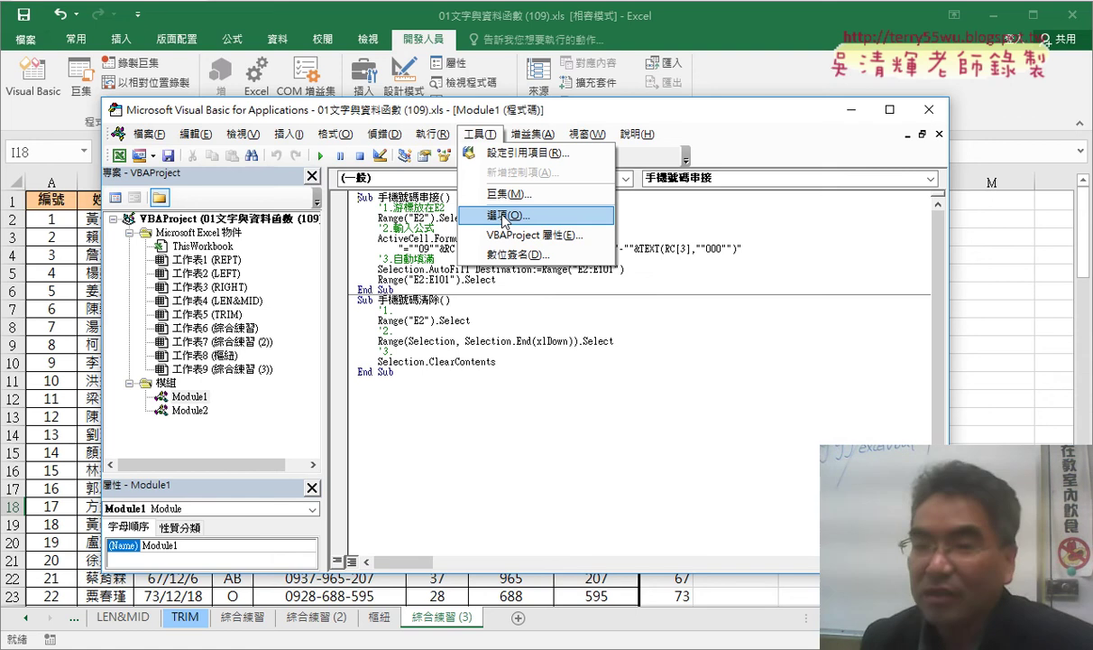
left_click(505, 219)
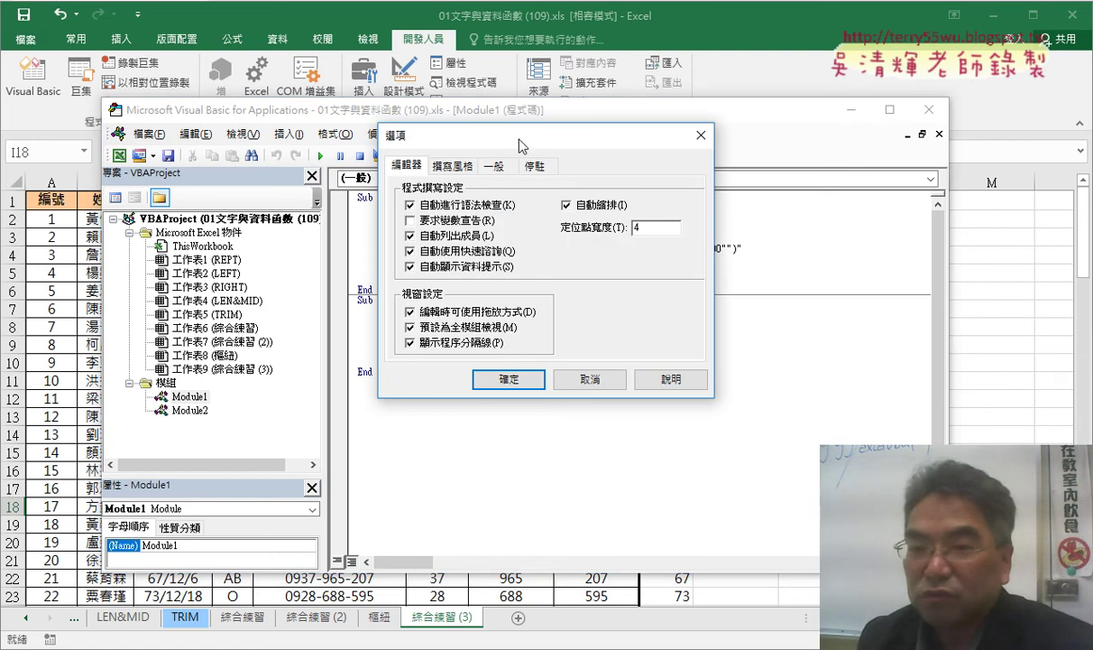
left_click_drag(519, 146, 685, 216)
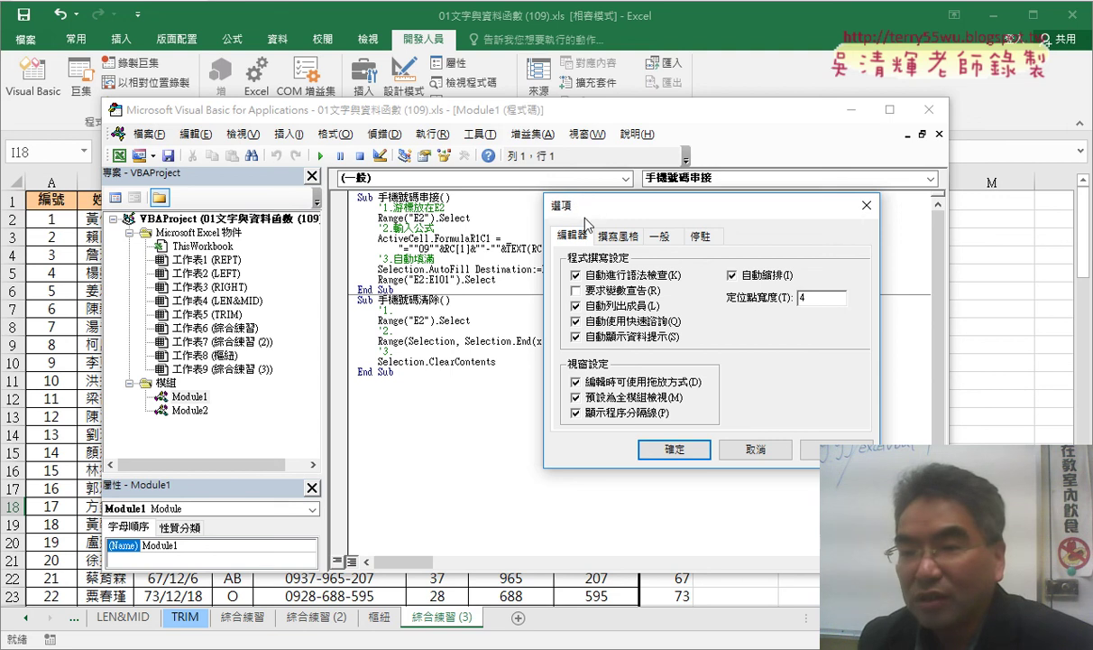
left_click(614, 237)
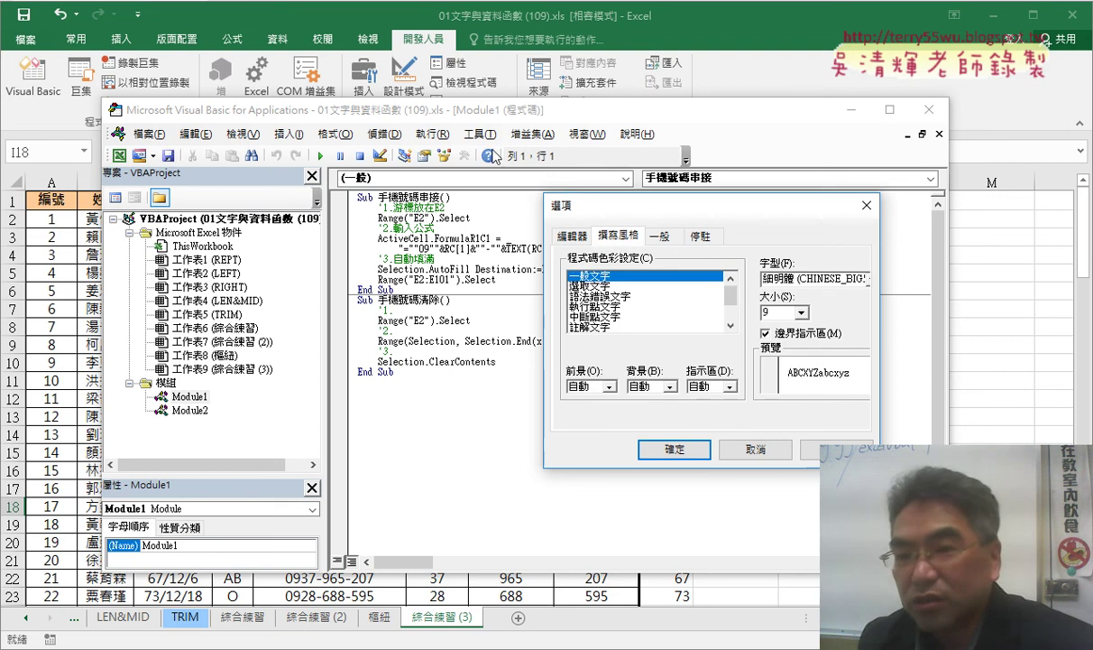
left_click(802, 313)
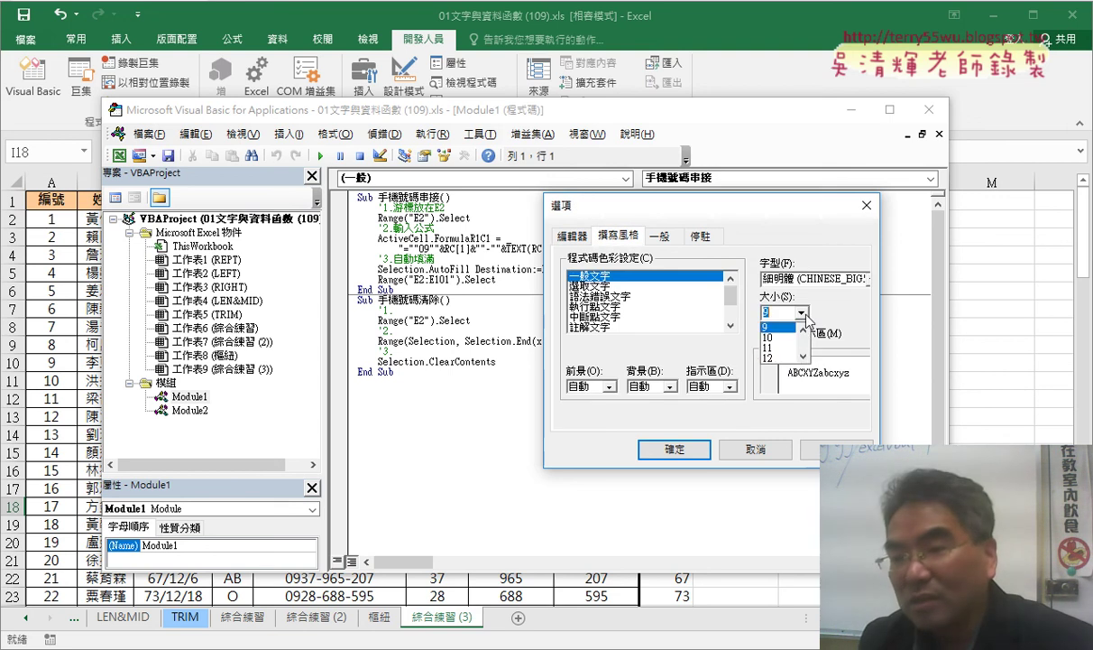
left_click(782, 361)
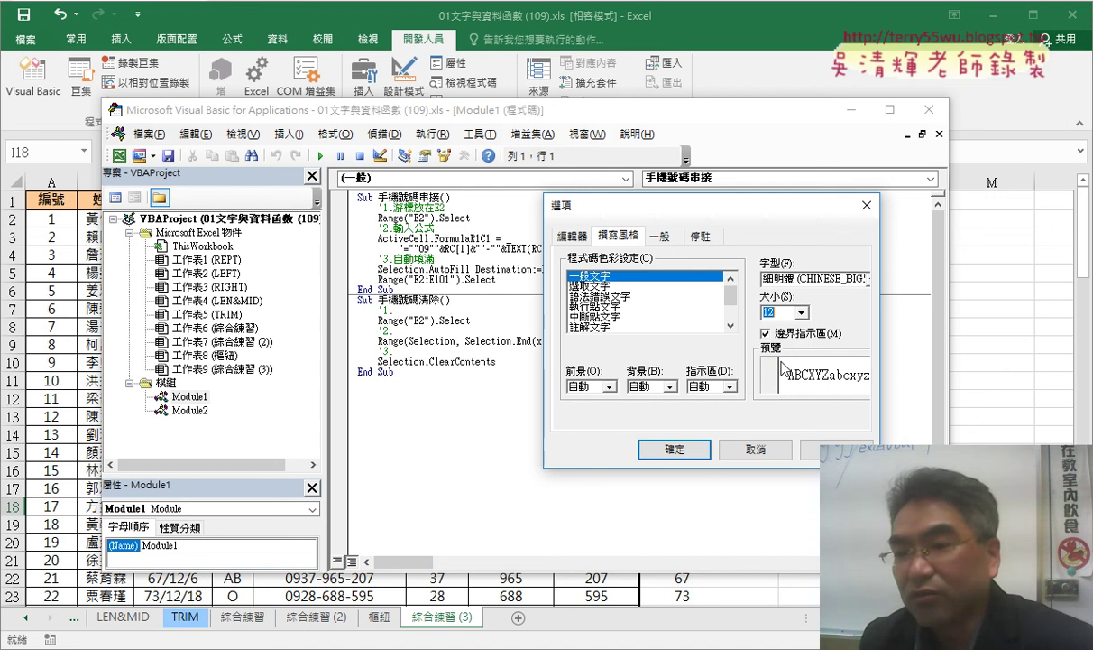
left_click(674, 448)
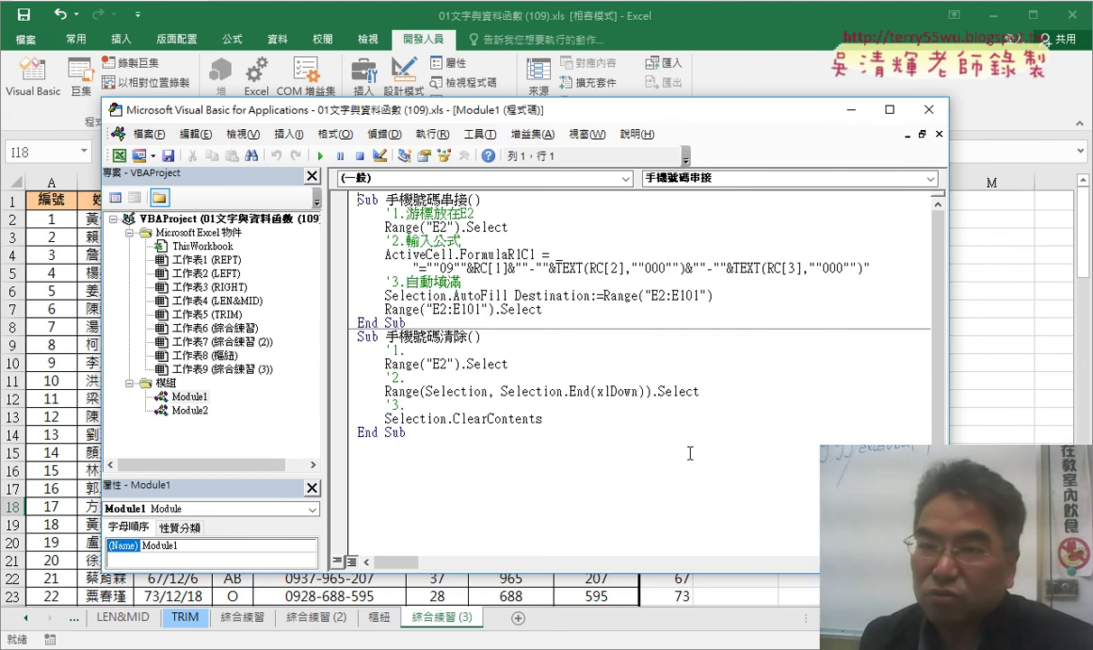
- Toggle the Visual Basic editor open and closed several times, finishing with it closed over 綜合練習 (3)
left_click(931, 111)
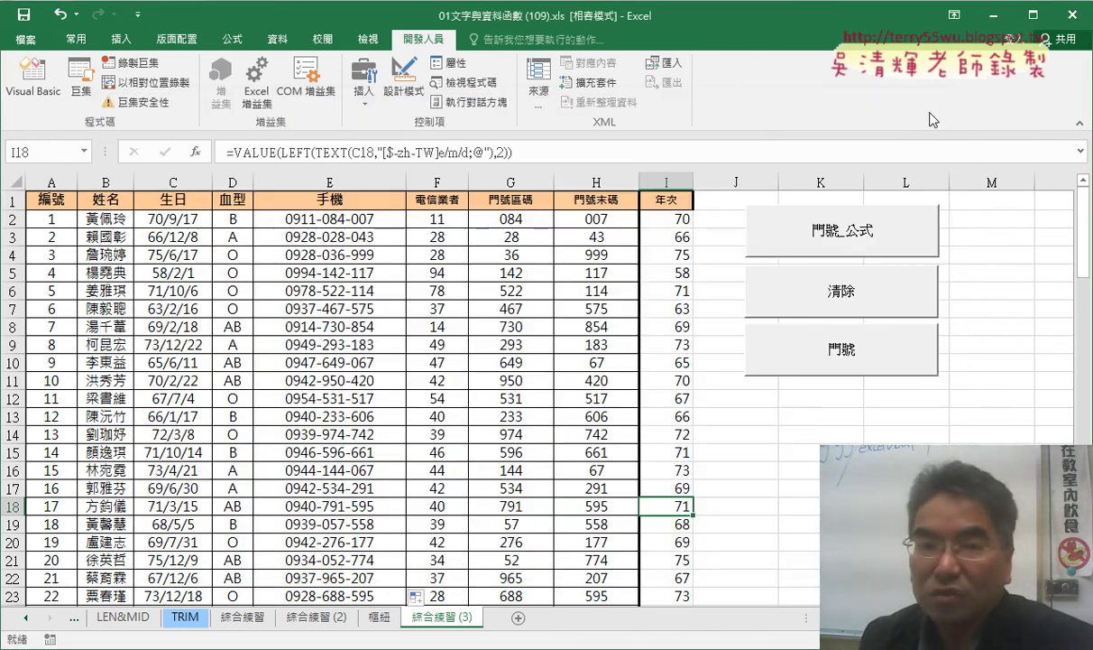
left_click(38, 95)
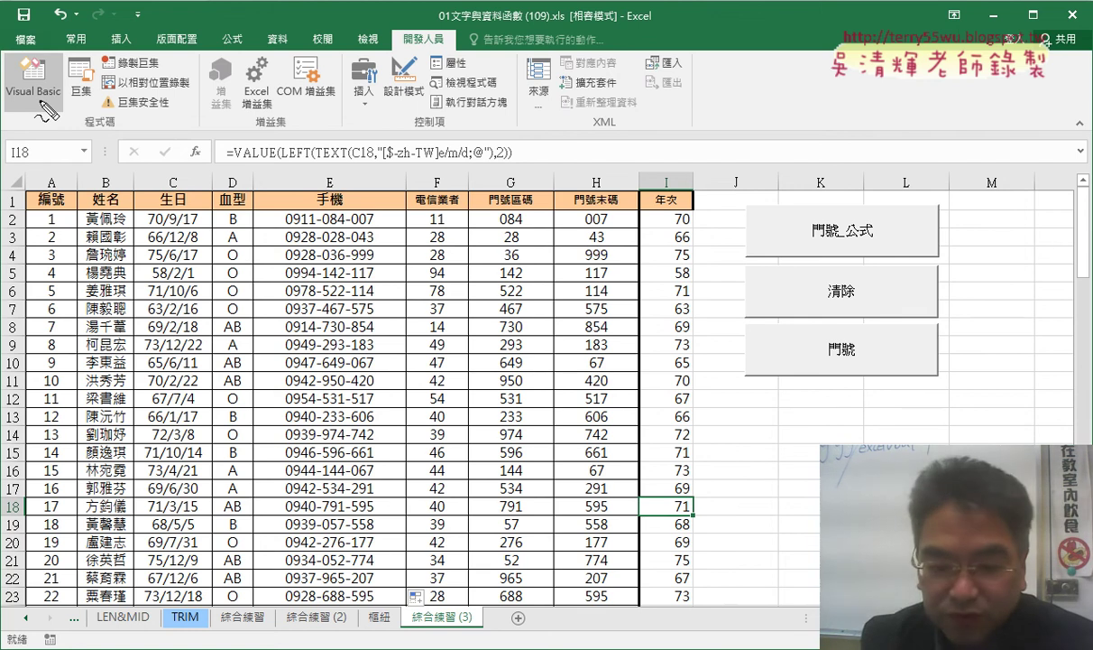
left_click(41, 107)
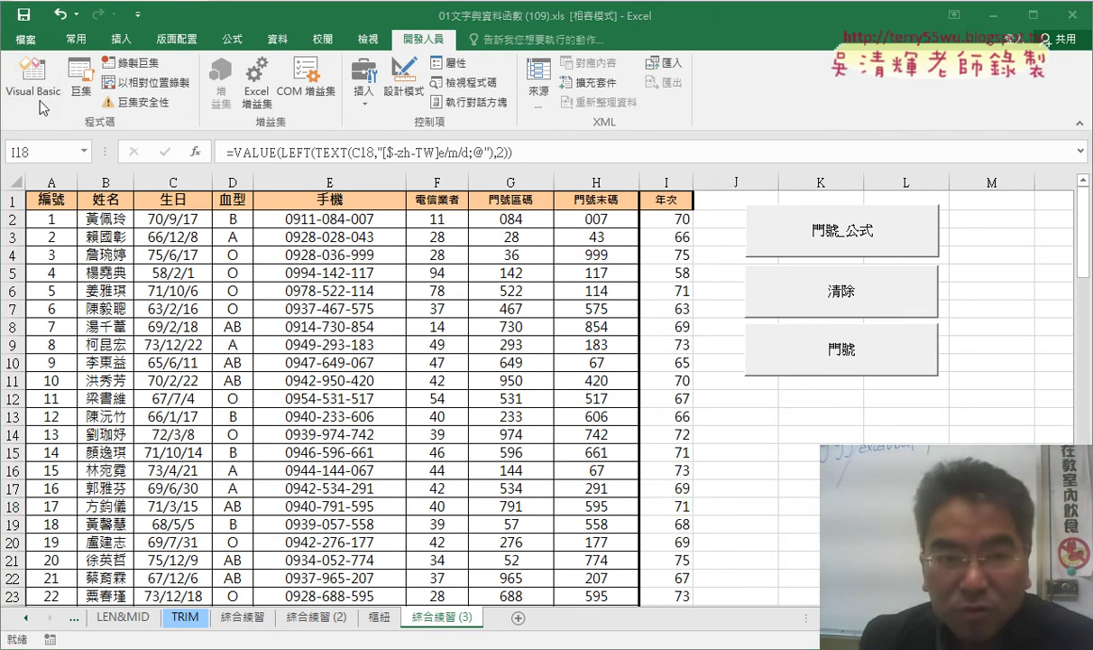
left_click(43, 94)
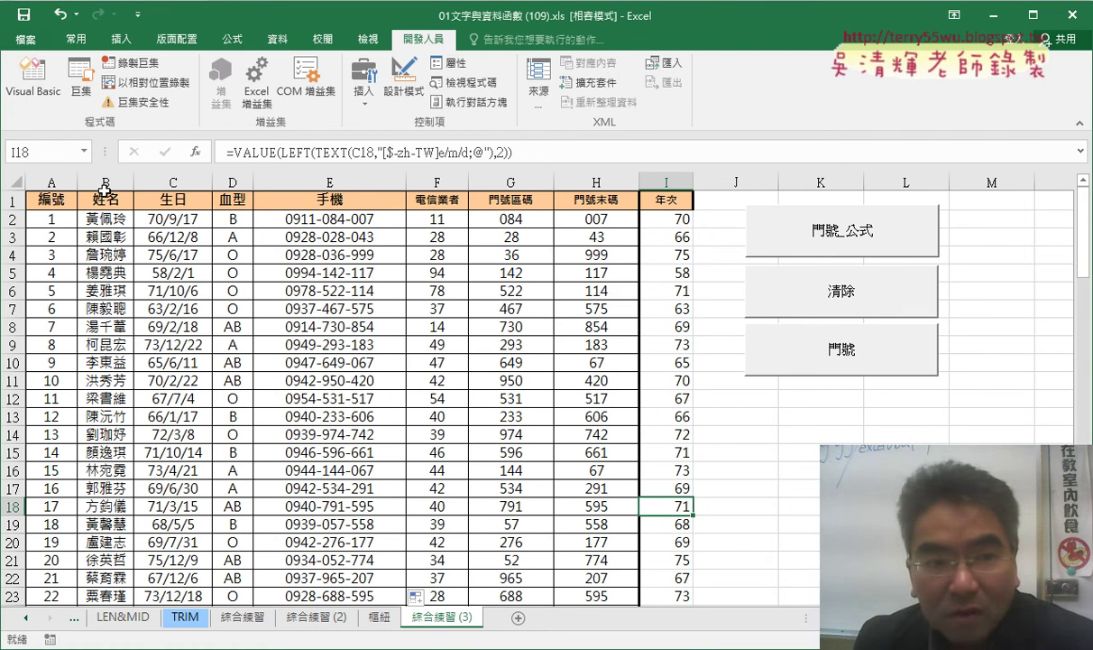
left_click(42, 97)
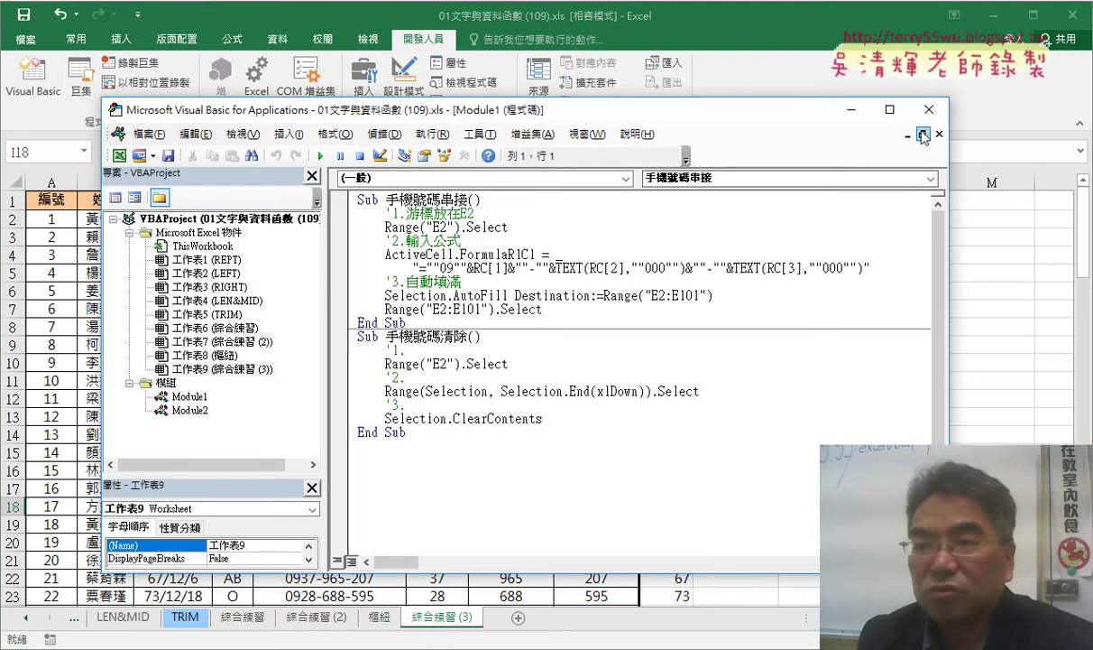
left_click(850, 109)
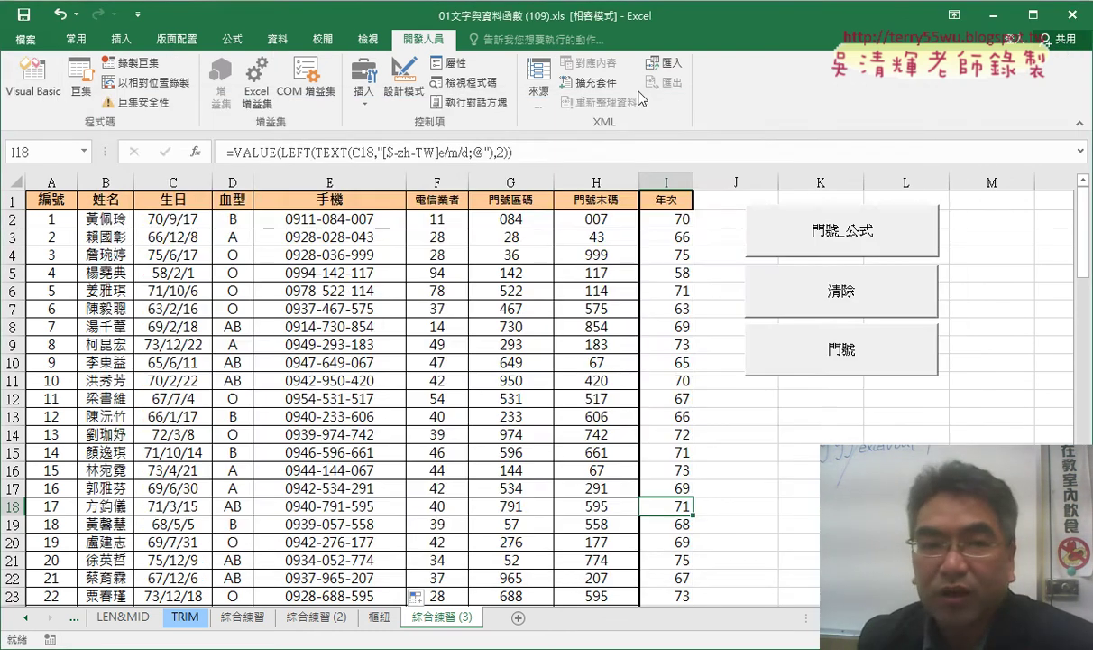
left_click(27, 85)
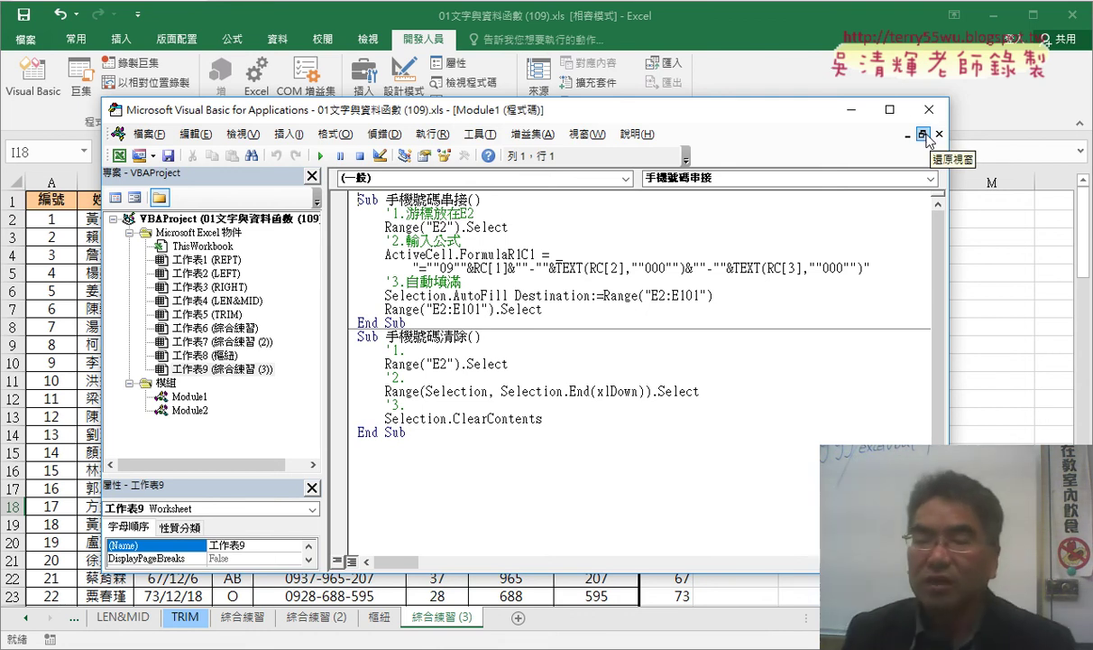
left_click(929, 109)
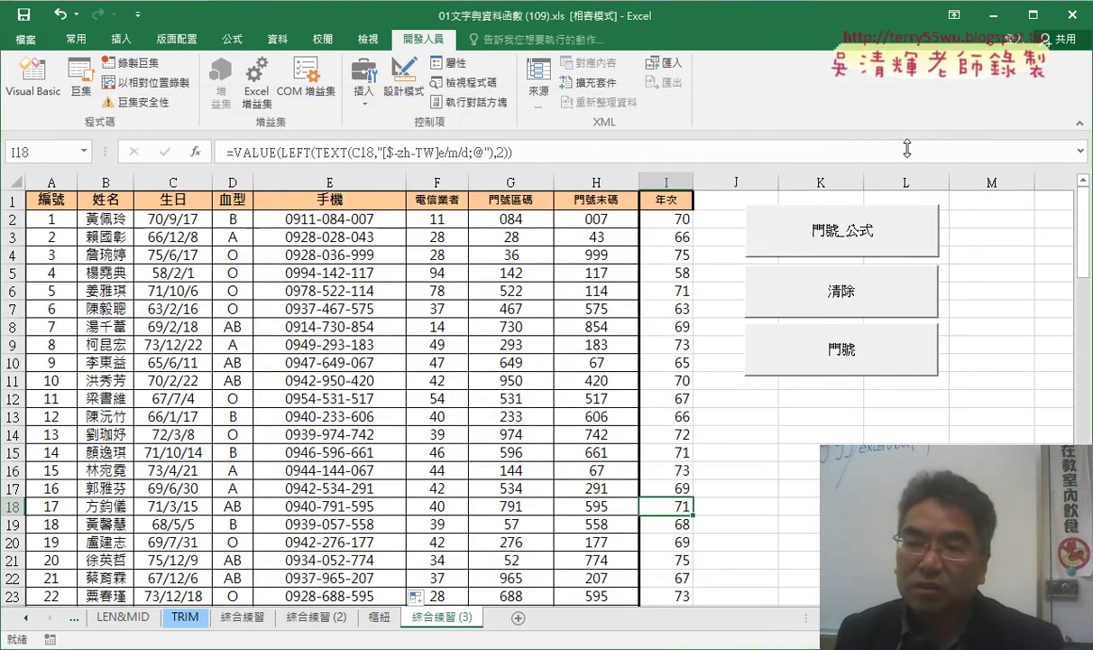
- On 綜合練習 (2), test the clear and fill macro buttons on column E
left_click(316, 617)
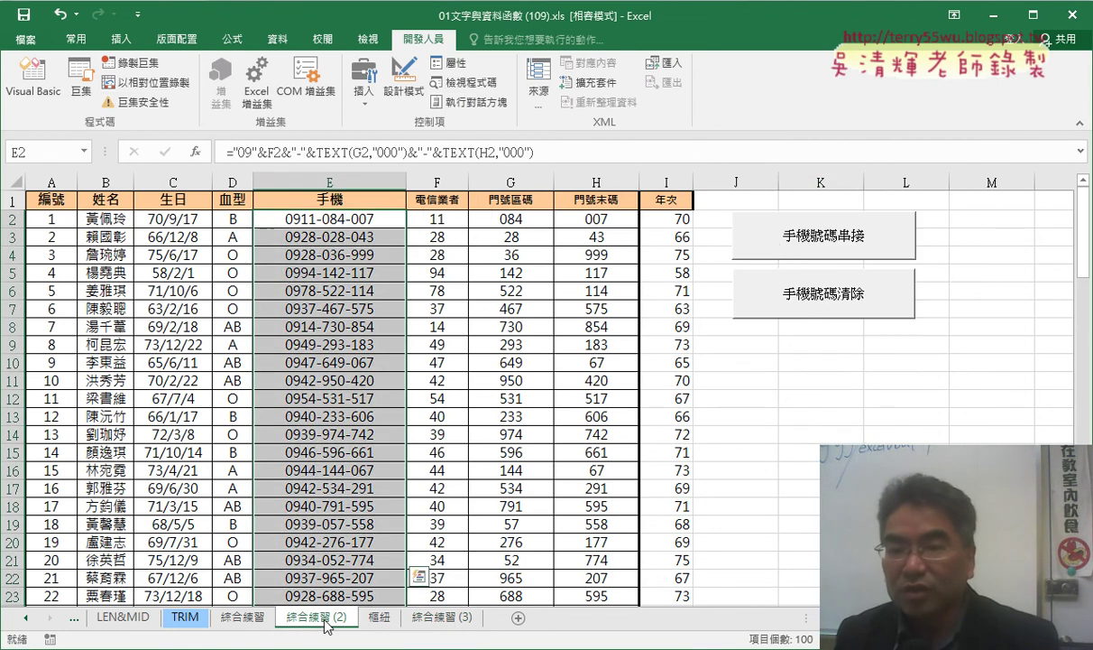
left_click(776, 292)
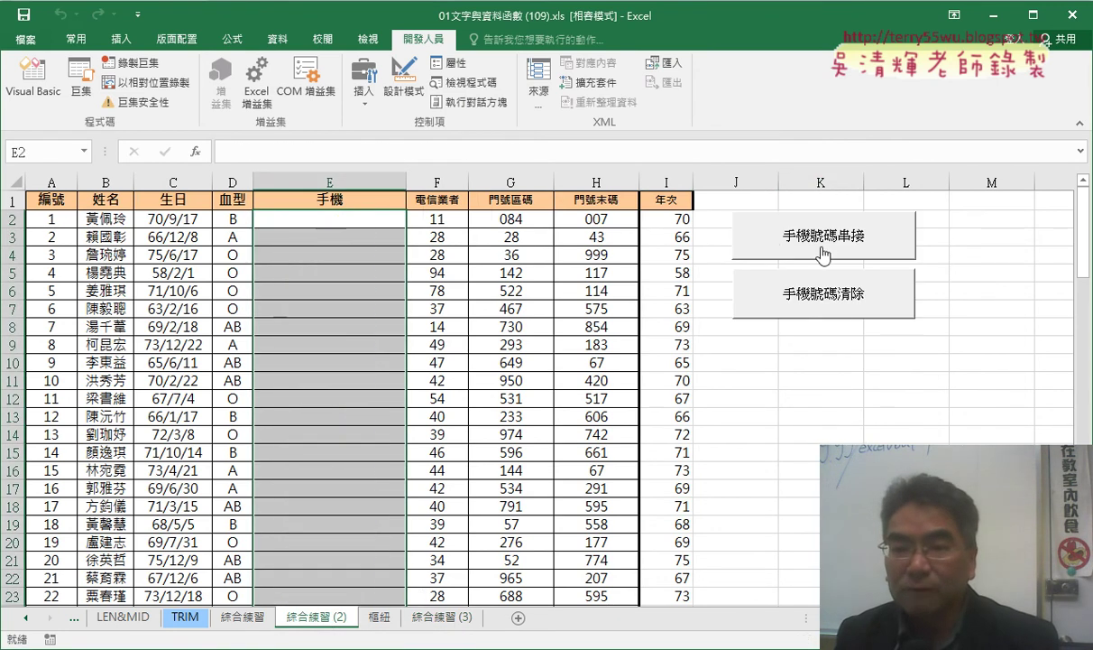
left_click(823, 245)
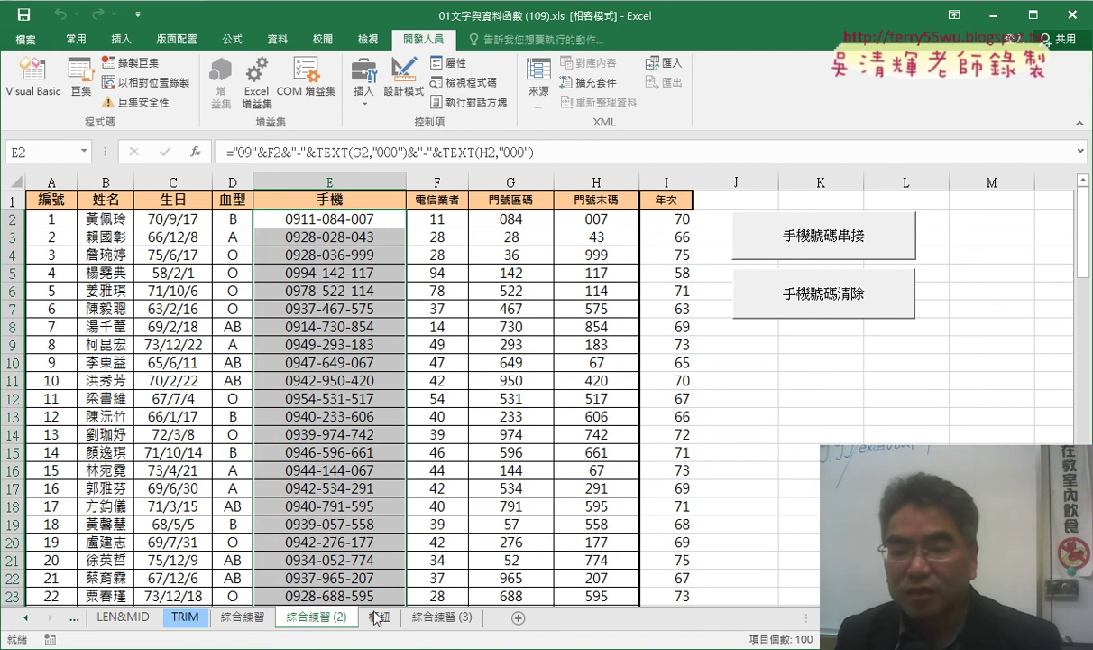
- On 綜合練習 (3), run the fill and clear buttons, leaving column E empty, and start Insert Function for E2
left_click(449, 617)
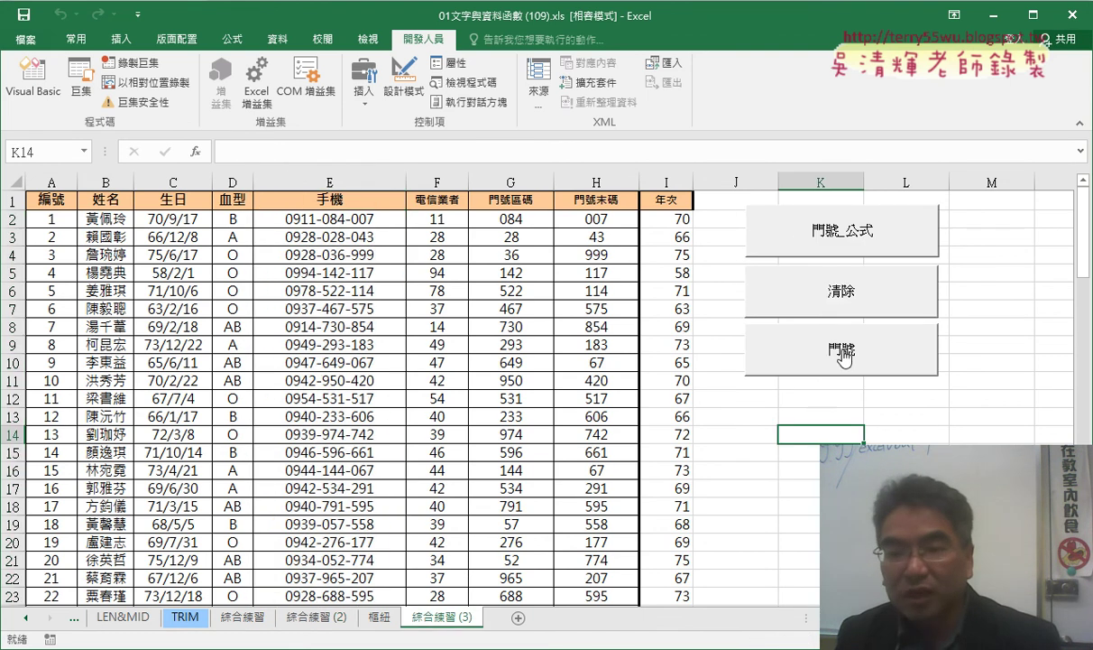
left_click(830, 293)
left_click(844, 230)
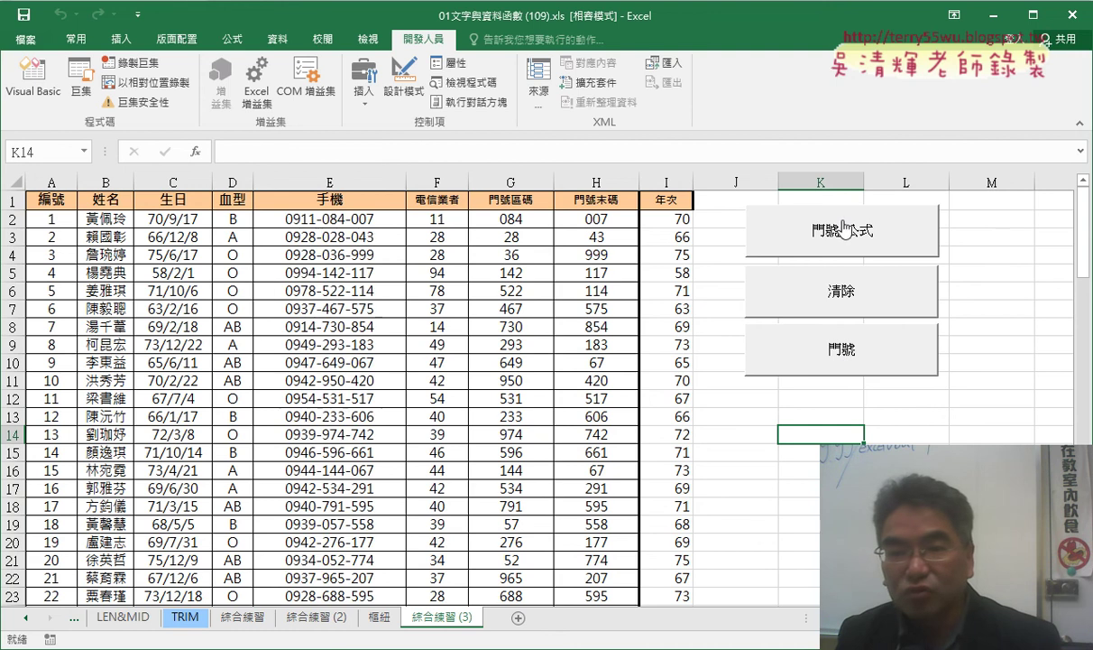
left_click(350, 223)
left_click(825, 313)
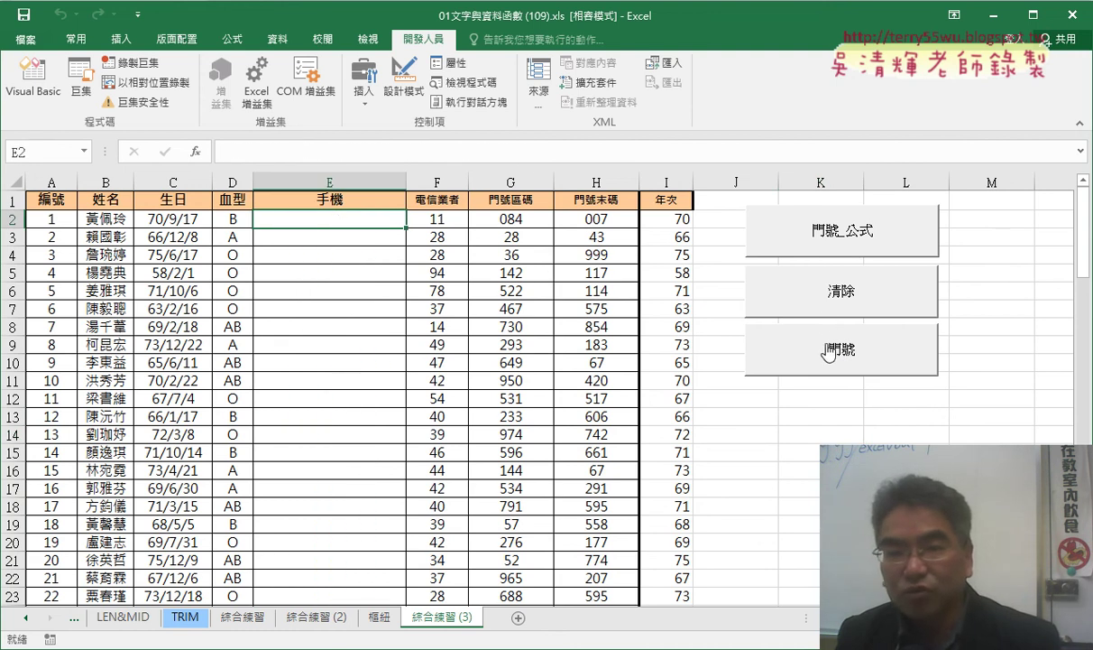
left_click(830, 348)
left_click(816, 295)
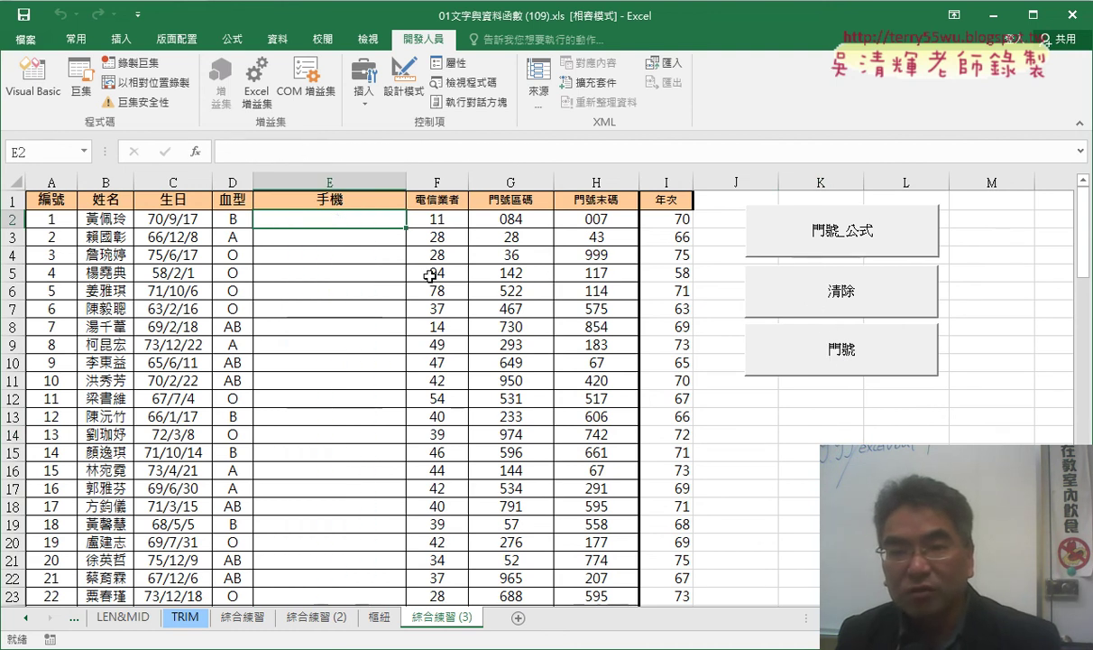
left_click(204, 158)
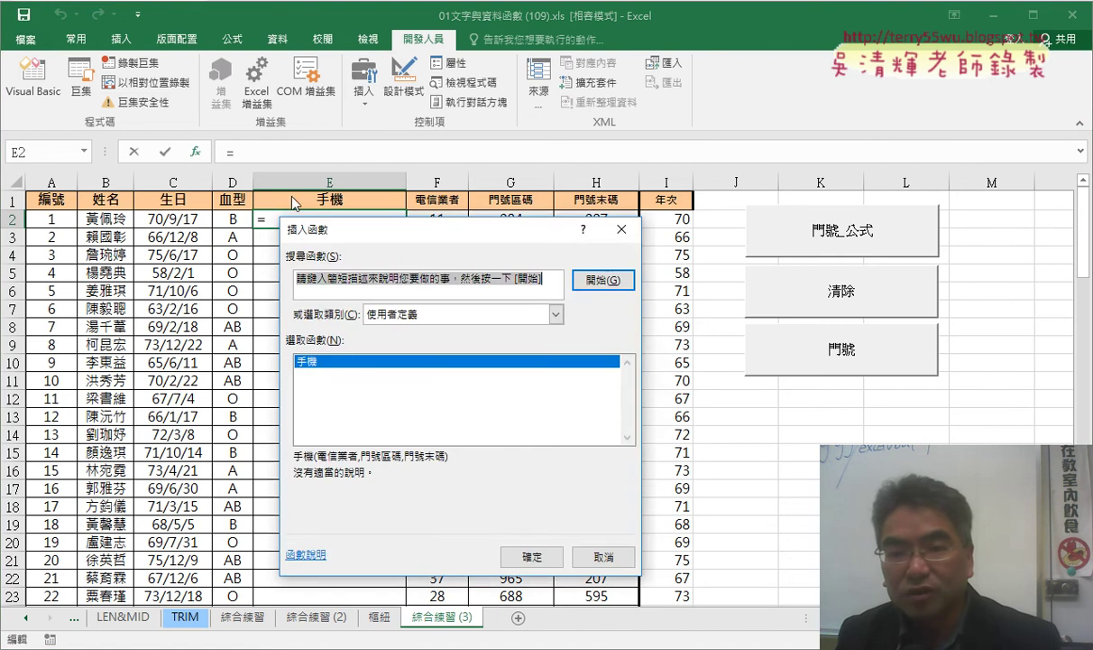
- Pick the user-defined 手機 function, then cancel its Function Arguments so E2 stays empty
double_click(352, 362)
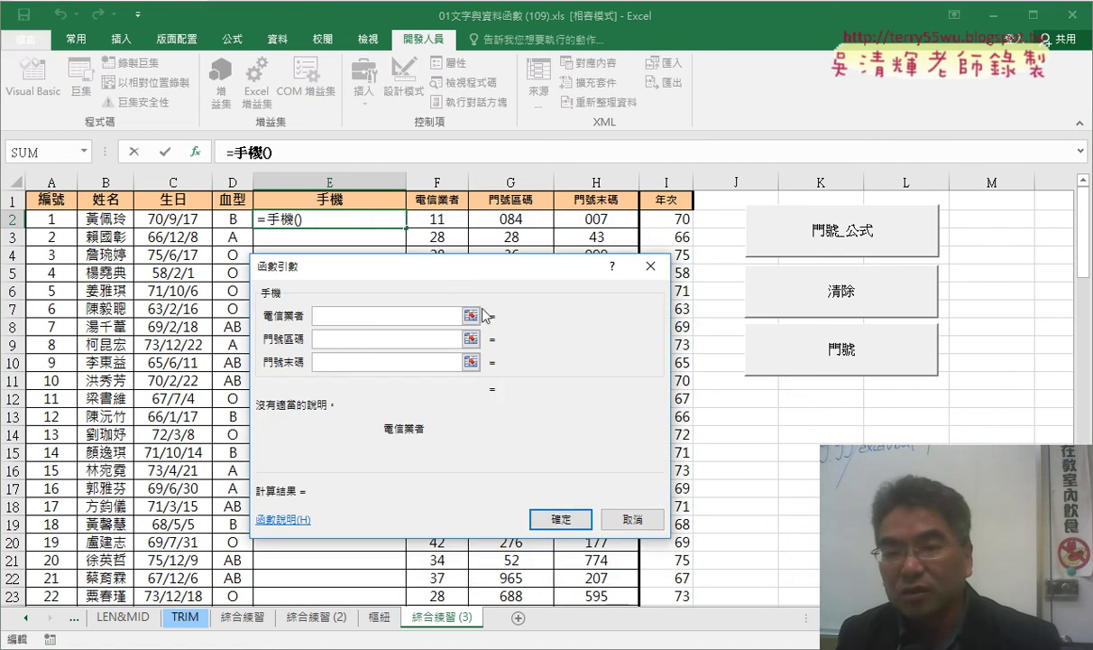
left_click(623, 520)
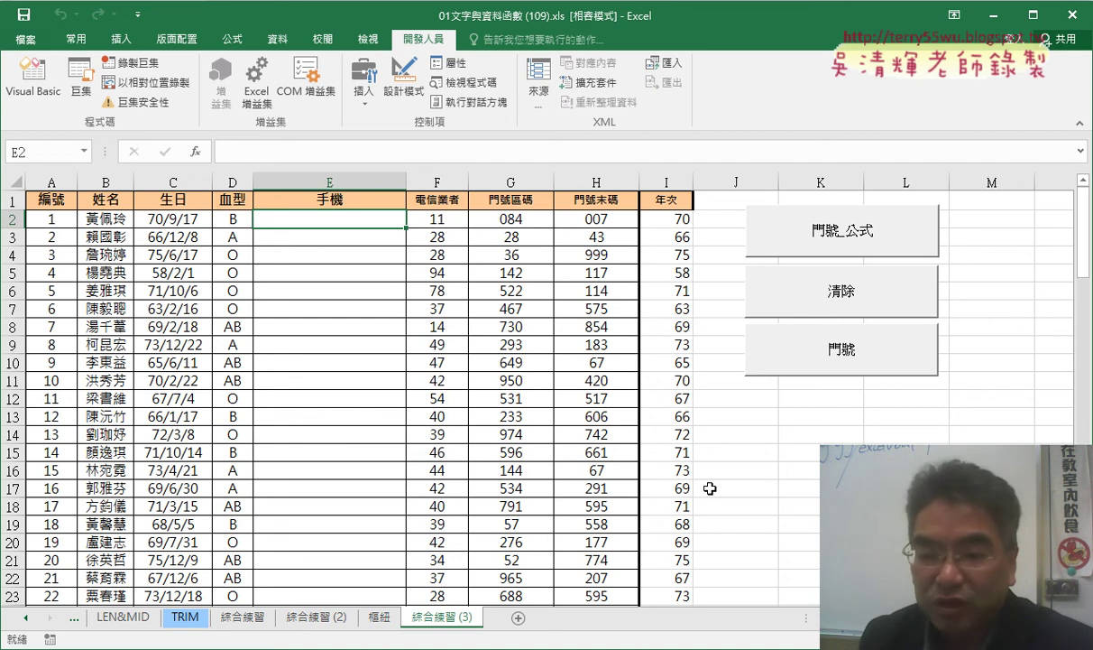
- Delete the 綜合練習 (3) sheet and switch to 綜合練習 (2)
right_click(462, 623)
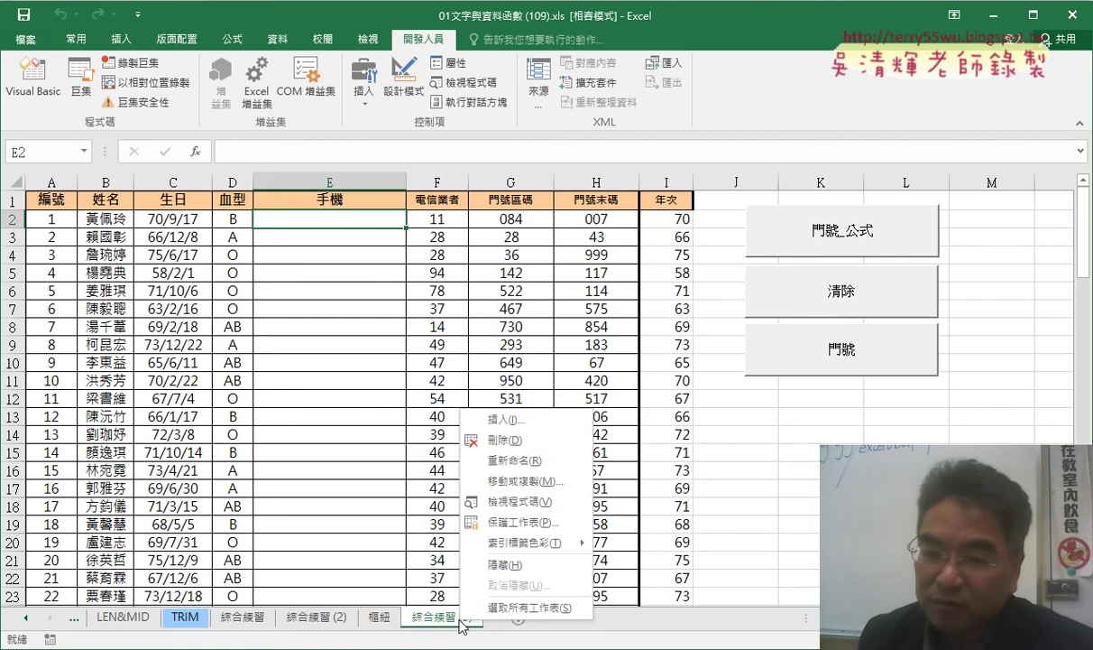
left_click(492, 440)
left_click(506, 377)
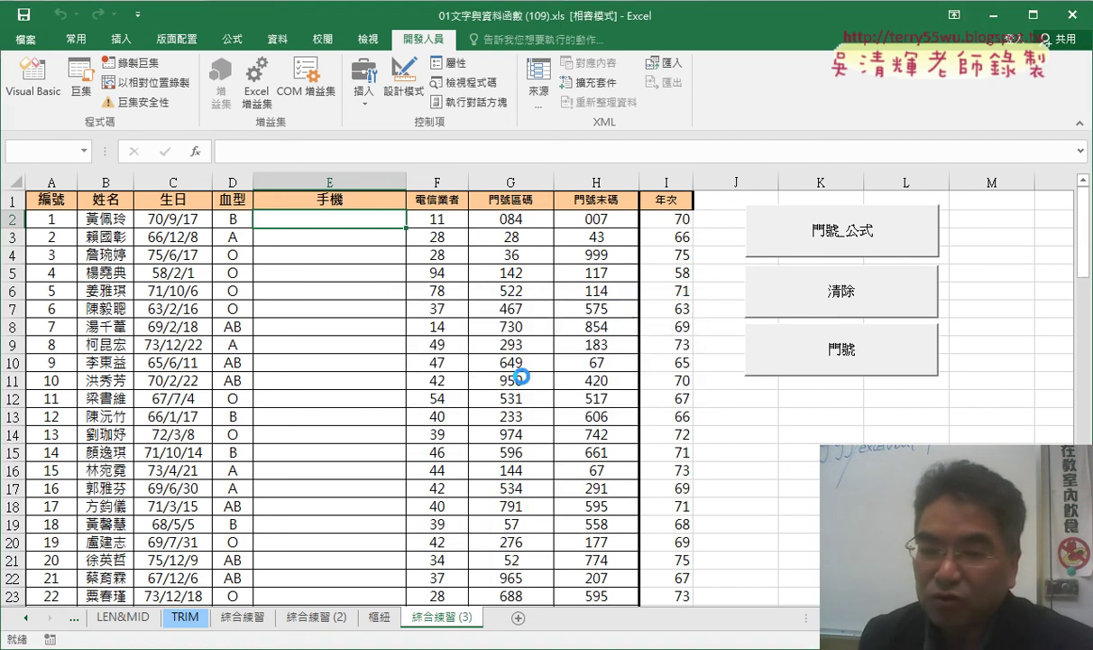
left_click(316, 617)
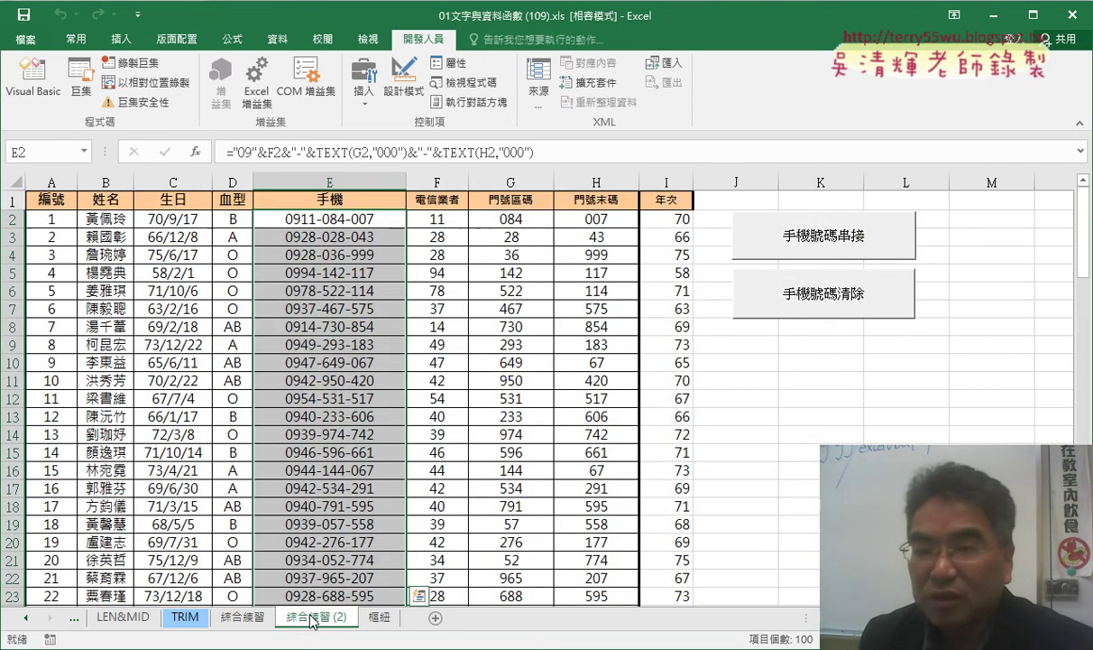
- In the VBA editor, remove Module2 without exporting it, then return to the worksheet
left_click(36, 86)
double_click(200, 397)
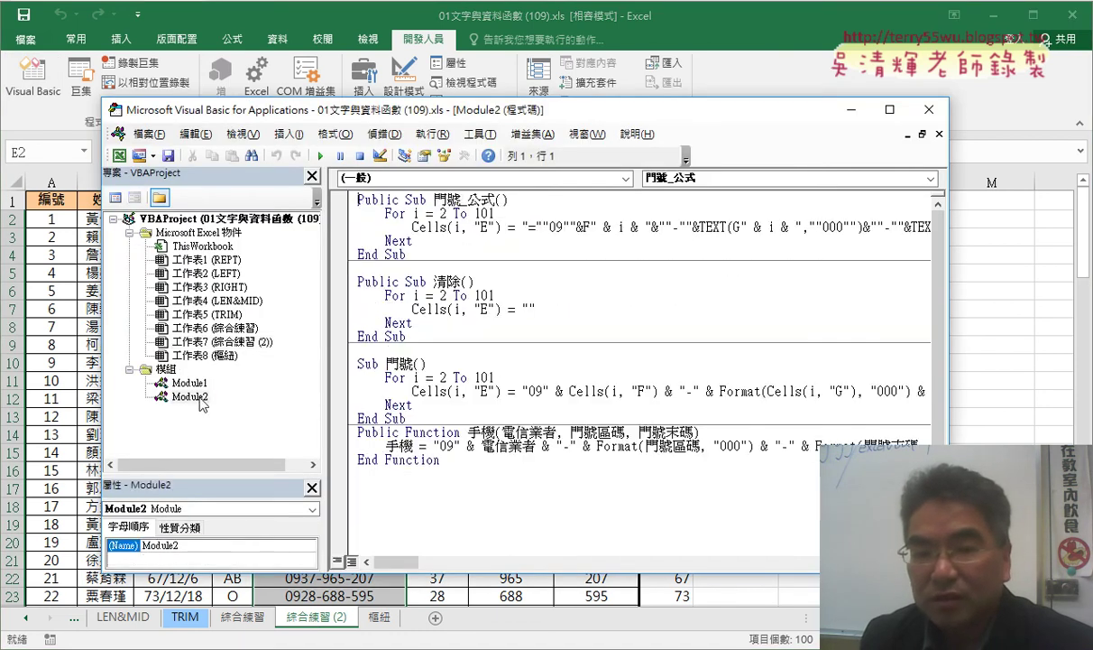
right_click(196, 396)
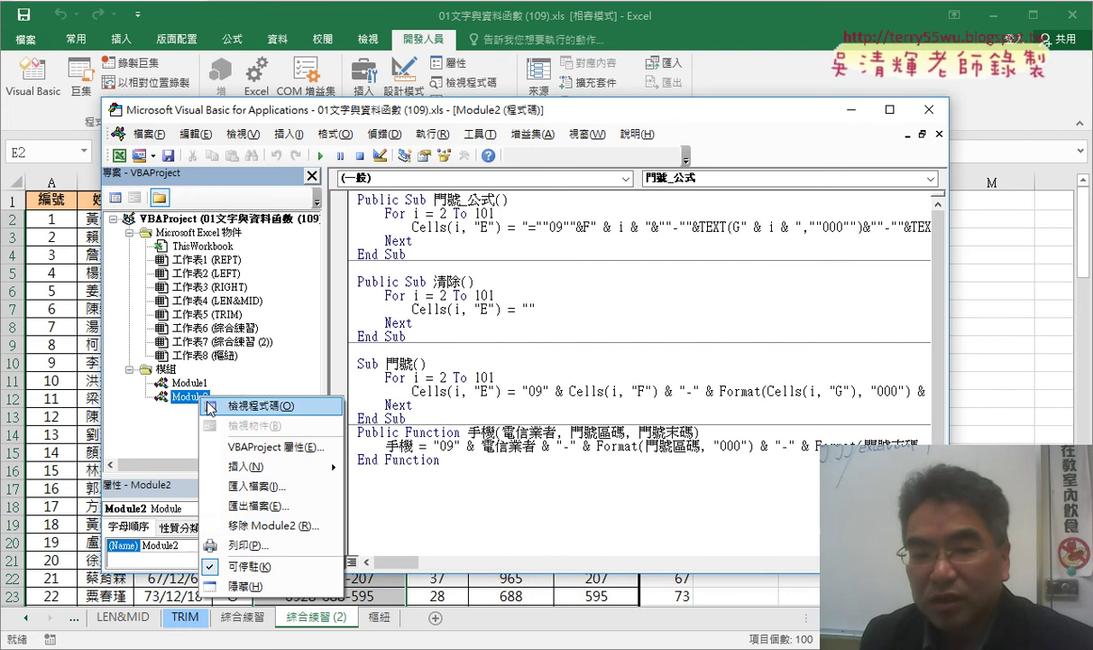
left_click(275, 525)
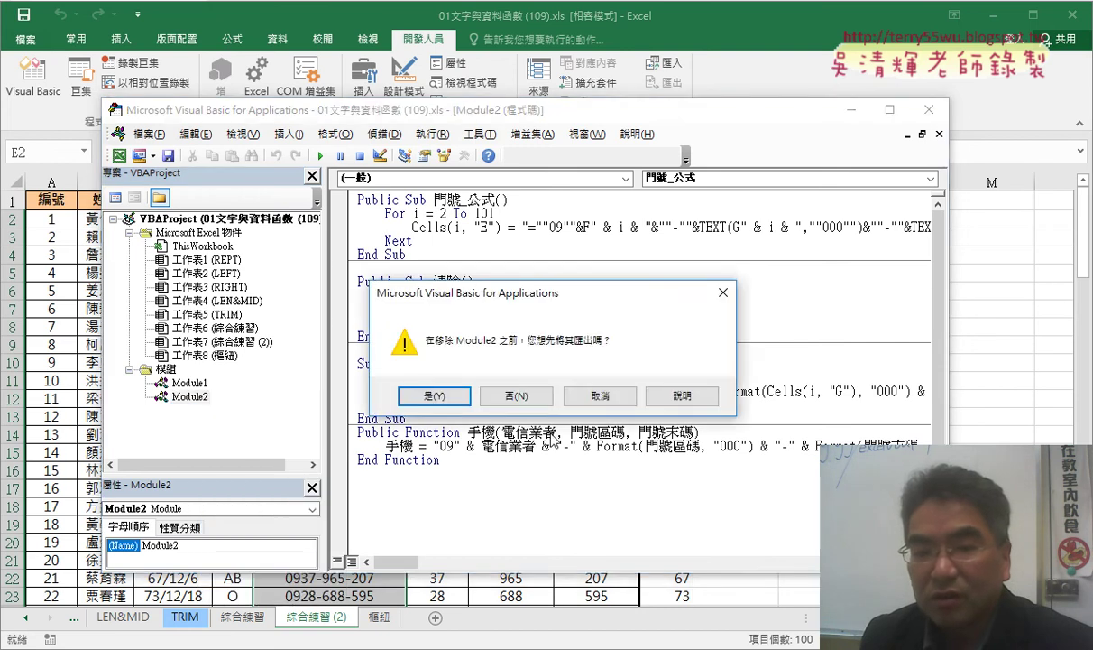
left_click(510, 378)
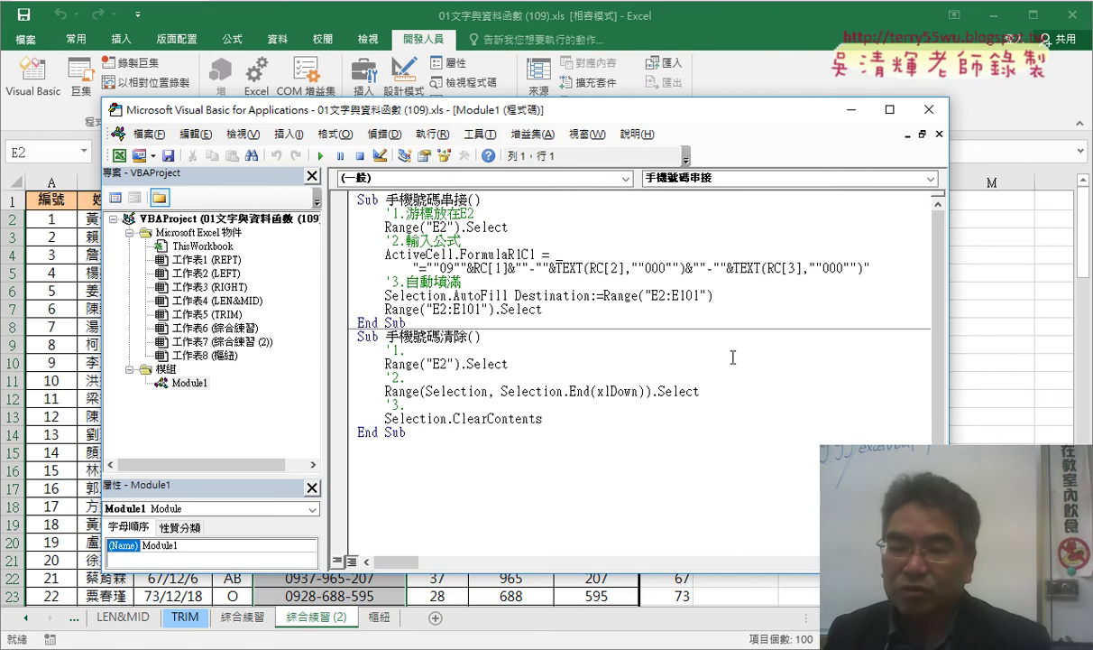
left_click(977, 407)
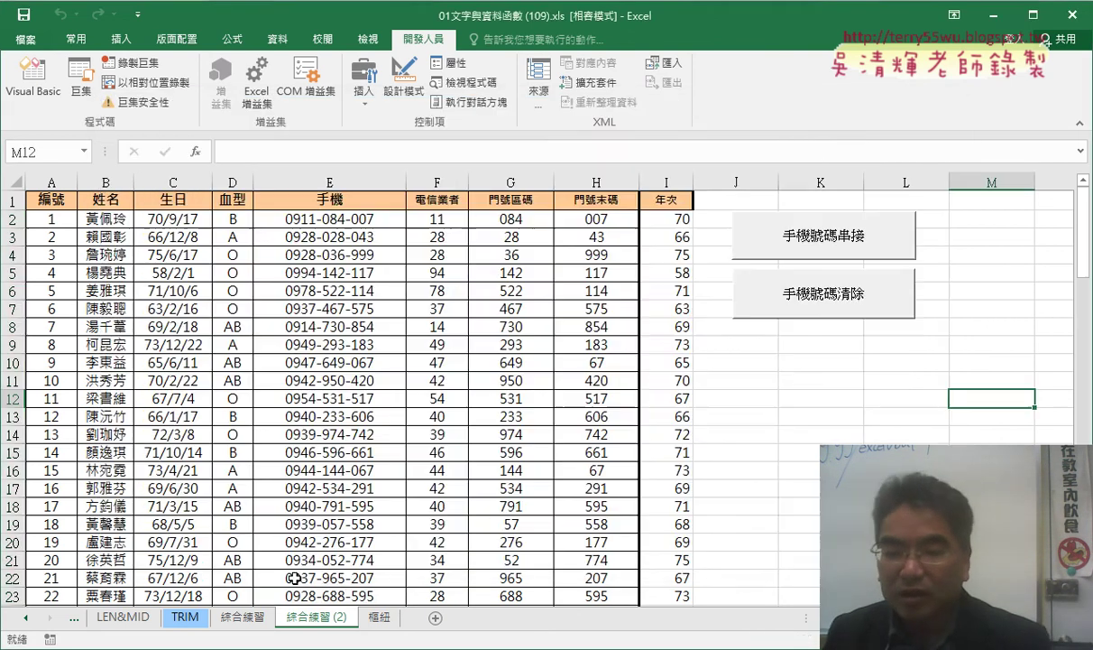
- Ctrl-drag the 綜合練習 (2) tab past 樞紐 to create 綜合練習 (3), then open Visual Basic
left_click_drag(300, 626, 423, 625)
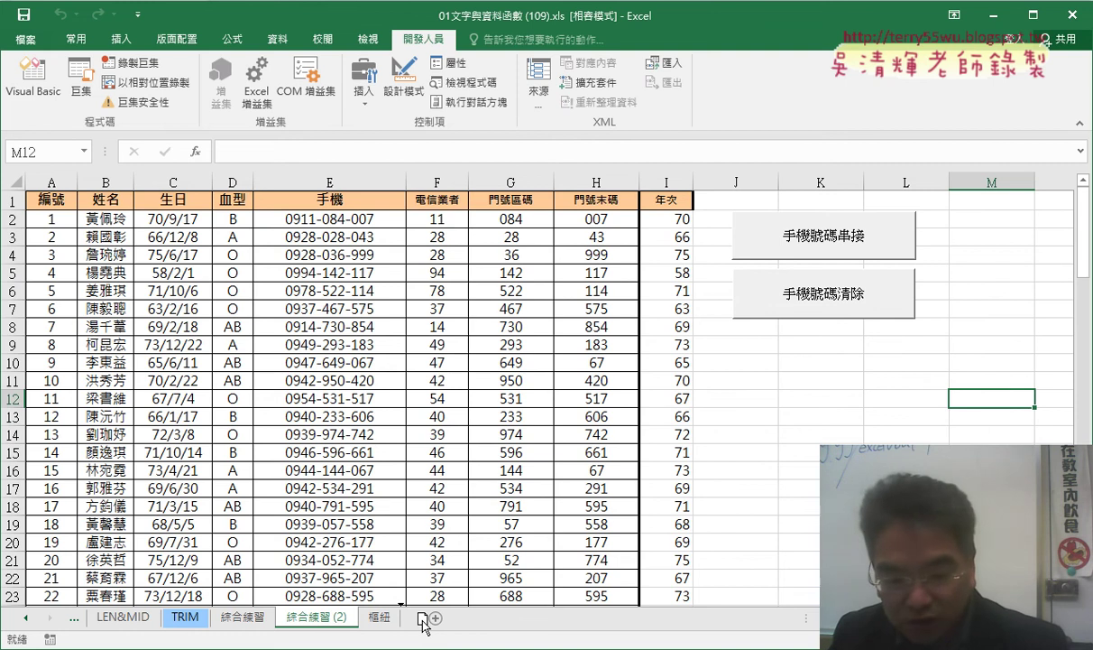
left_click_drag(423, 624, 424, 625)
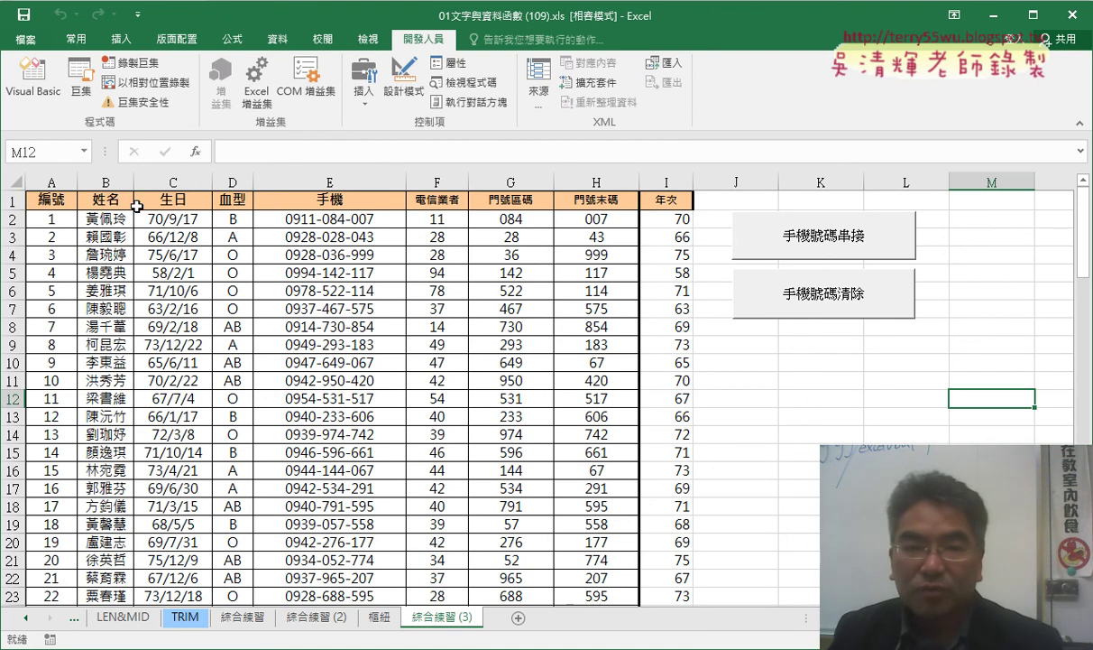
left_click(47, 107)
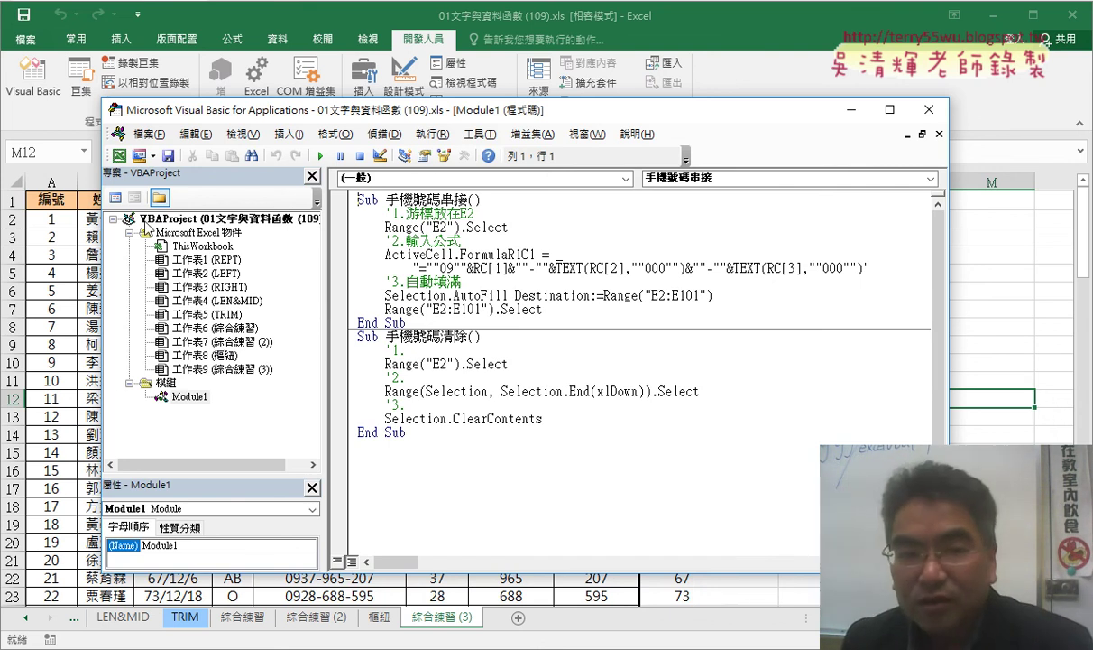
- Use 插入 > 模組 from the Project pane's 工作表6 context menu to add Module2
right_click(166, 384)
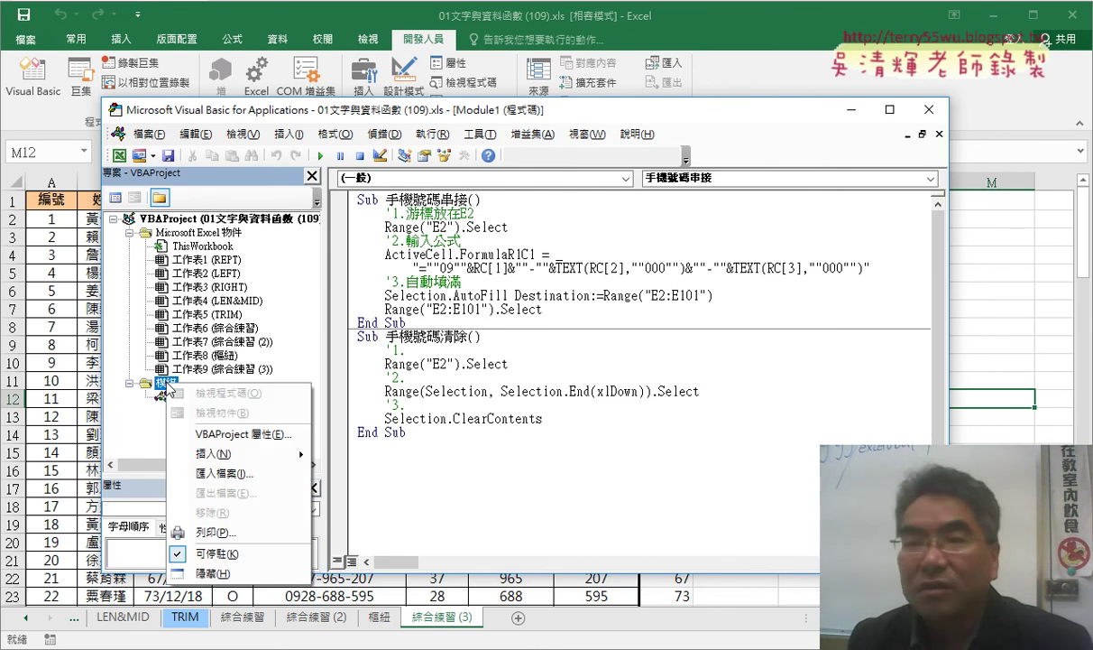
right_click(193, 327)
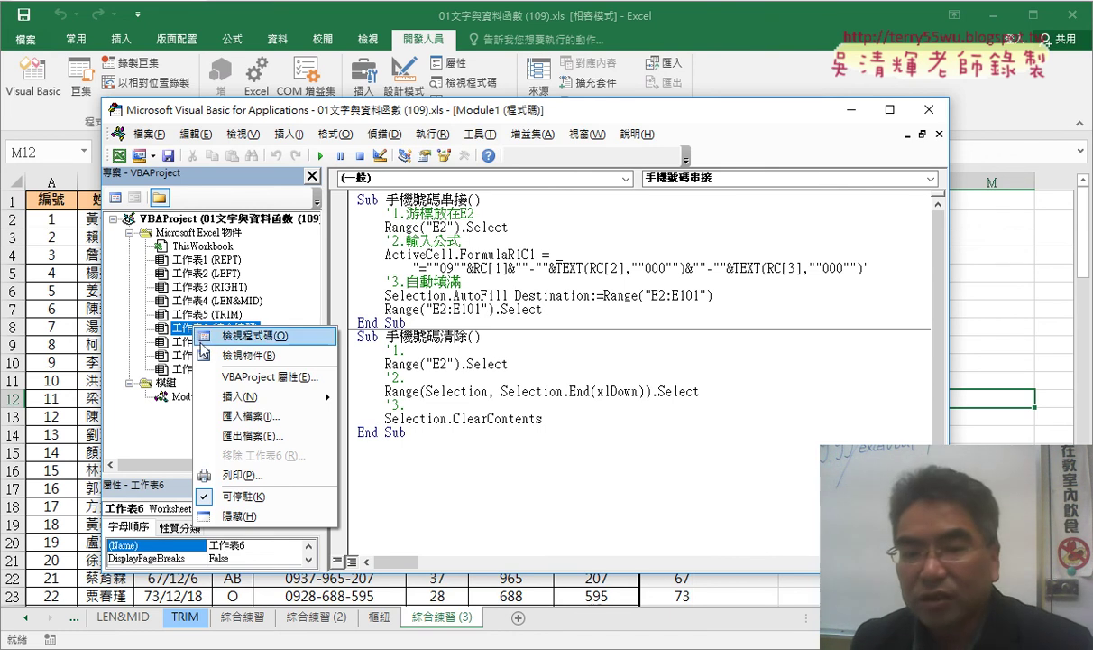
mouse_move(239, 396)
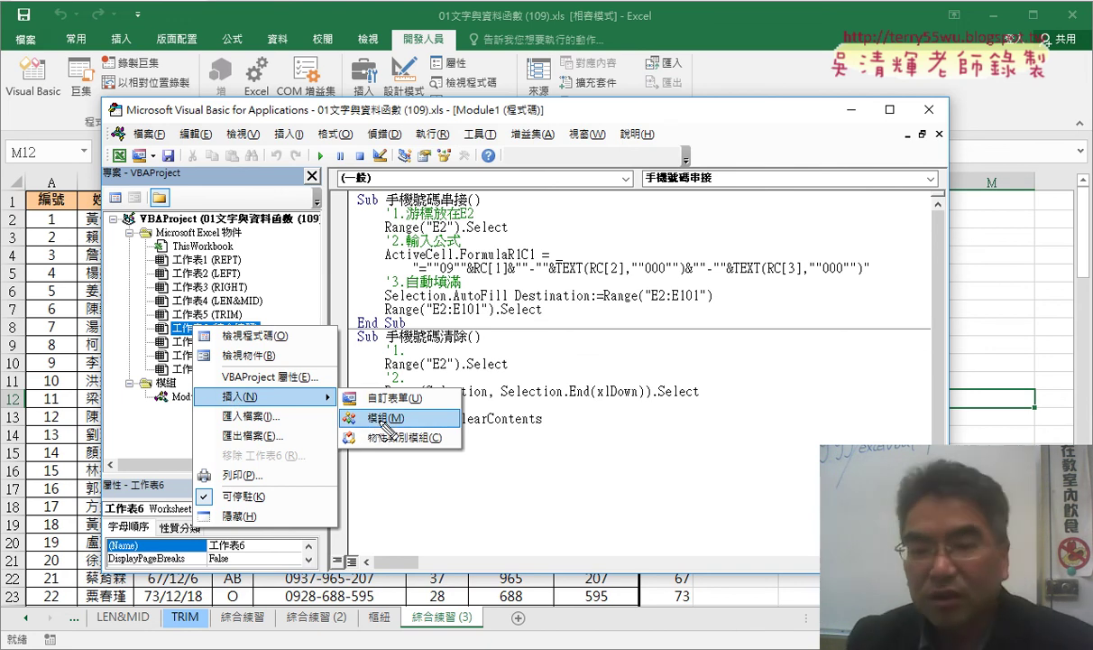
mouse_move(402, 417)
left_mouse_down()
mouse_move(379, 408)
mouse_move(397, 417)
left_mouse_up()
mouse_move(298, 374)
left_mouse_down()
mouse_move(221, 390)
mouse_move(257, 413)
mouse_move(285, 404)
left_mouse_up()
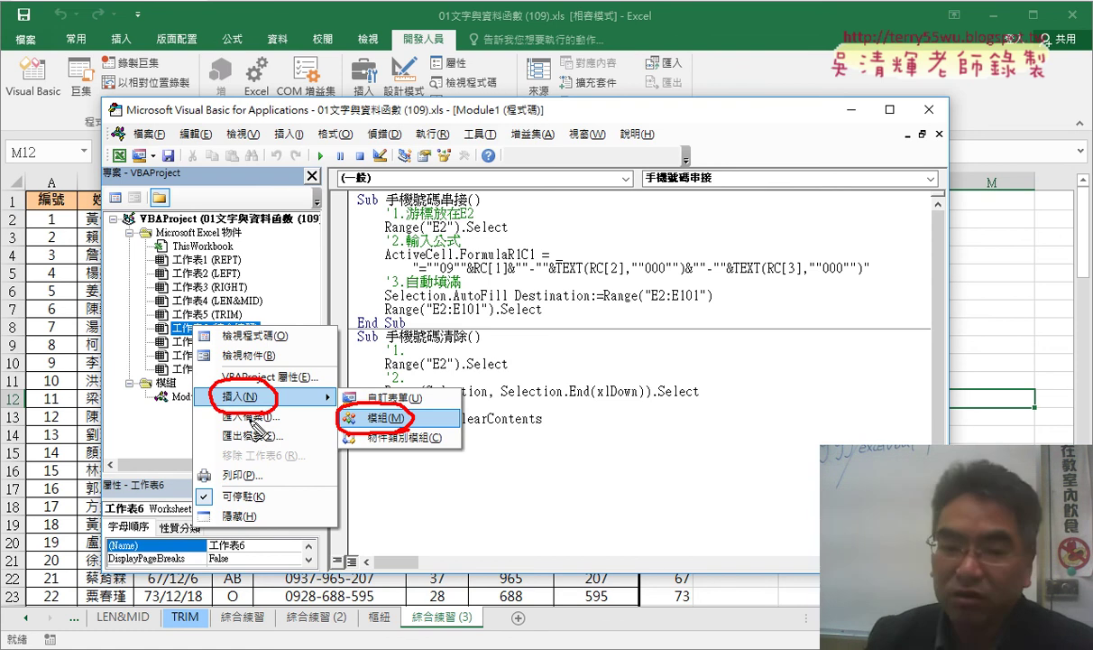
key("Escape")
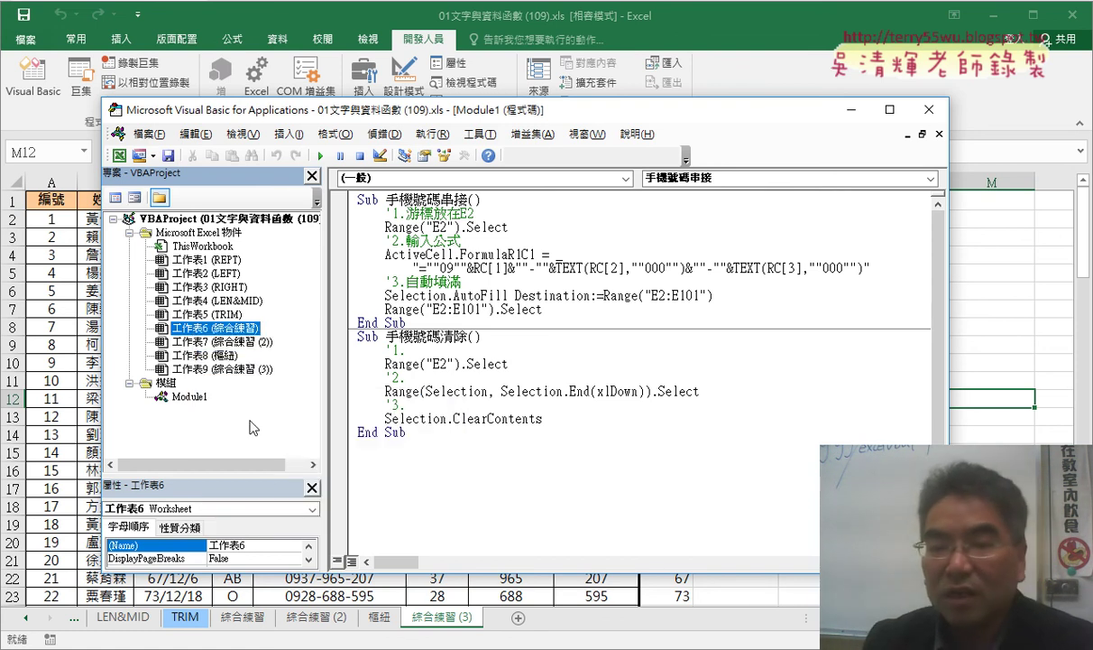
right_click(215, 331)
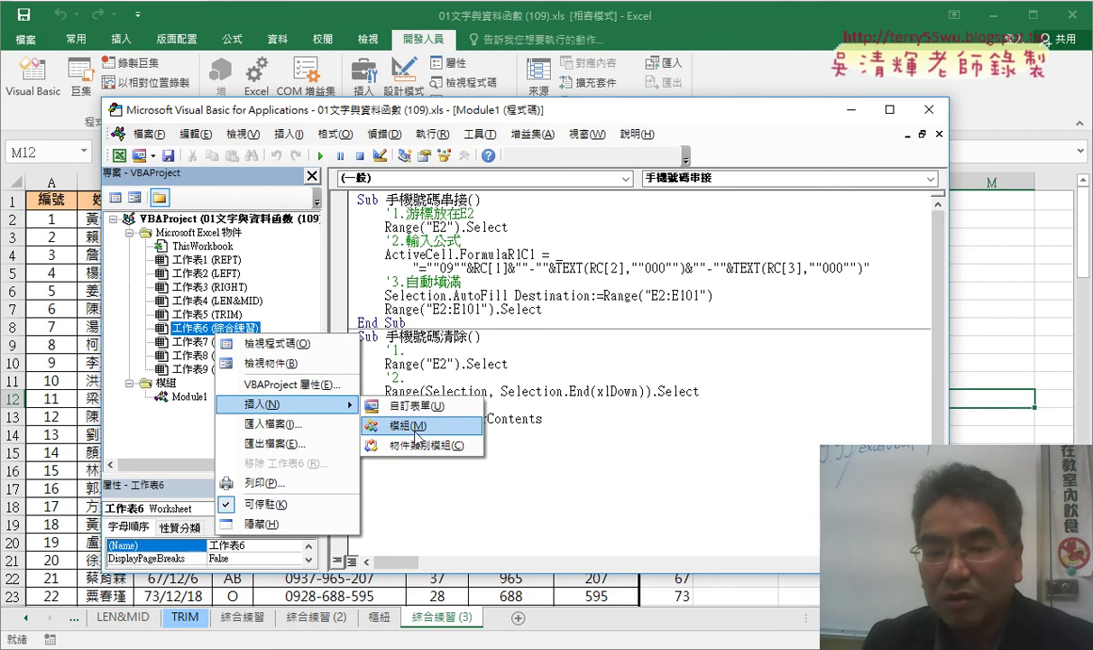
left_click(416, 434)
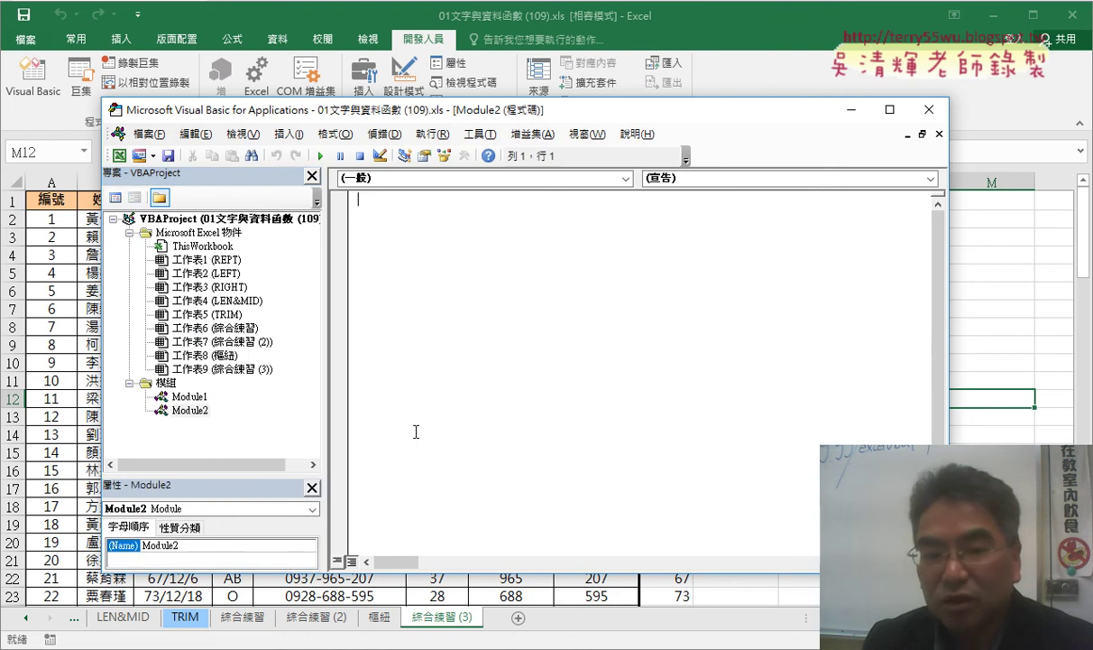
- Select Module2, click into its blank code, and drag the editor's right edge left to expose the buttons
left_click(191, 411)
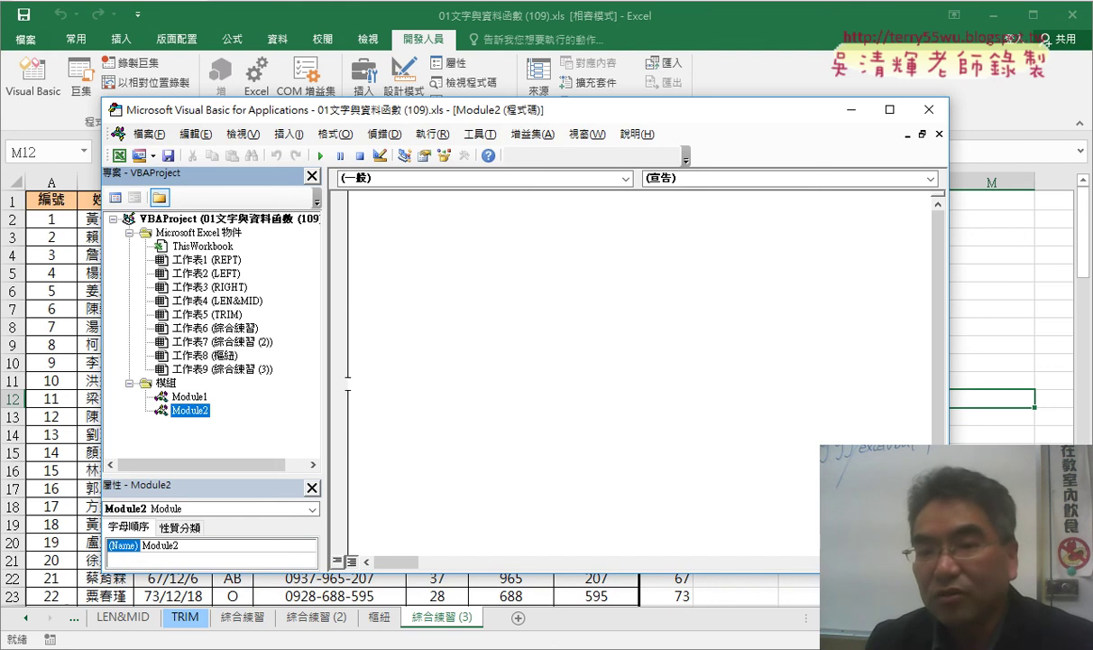
left_click(455, 271)
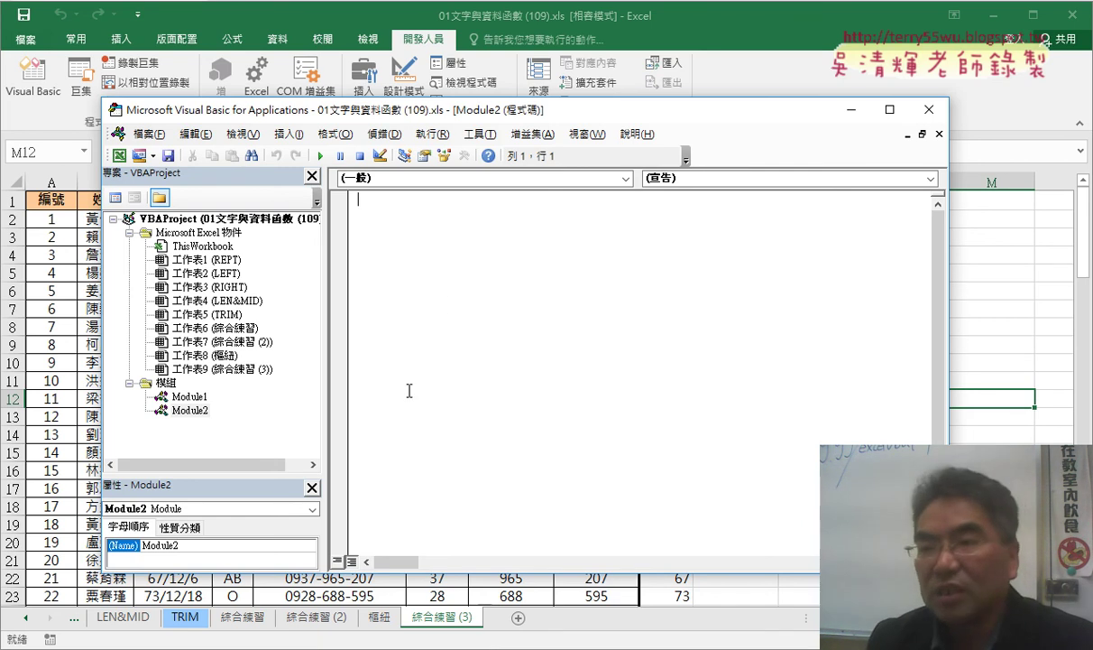
left_click_drag(939, 340, 712, 340)
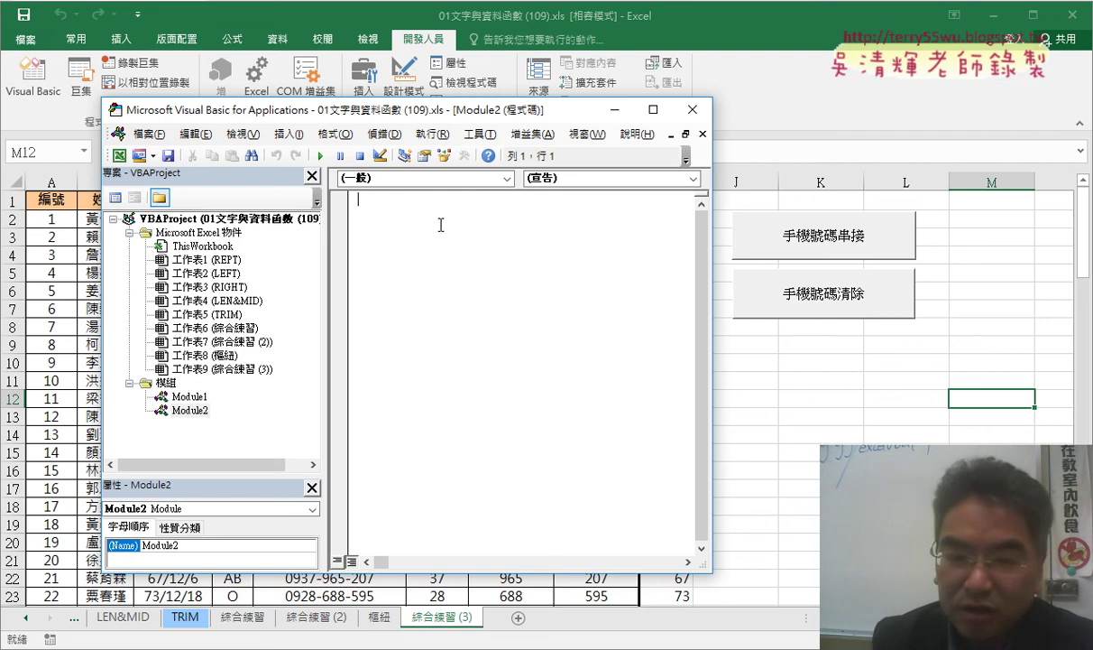
- Start the Sub keyword on the Module2 code line, dismissing the compile error that appears
type("ㄙ")
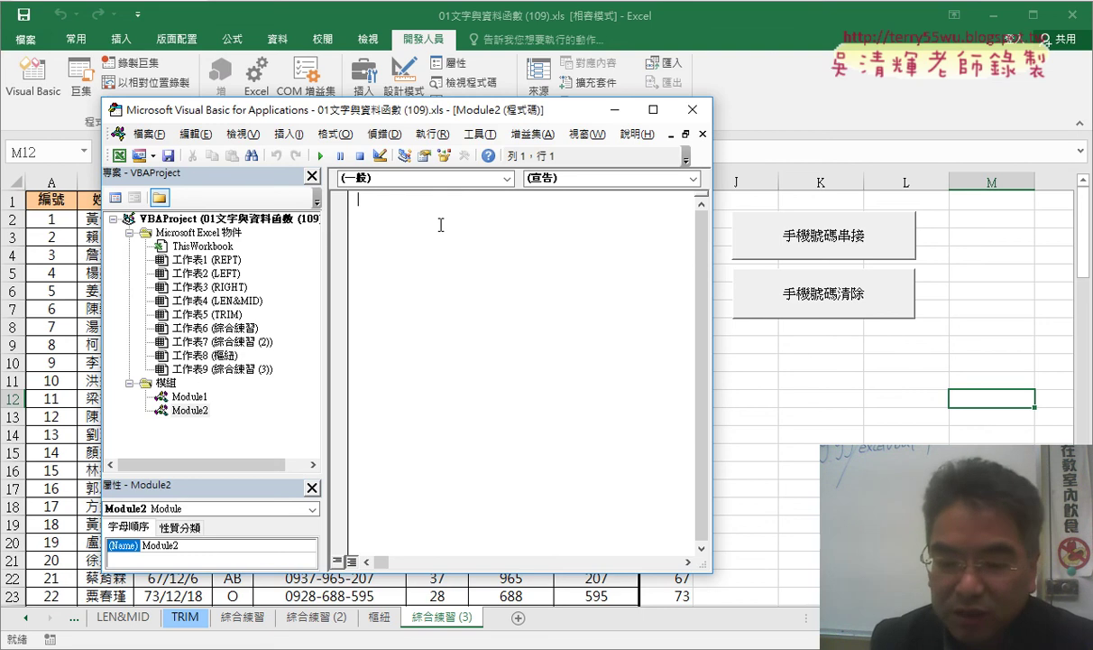
type("ub")
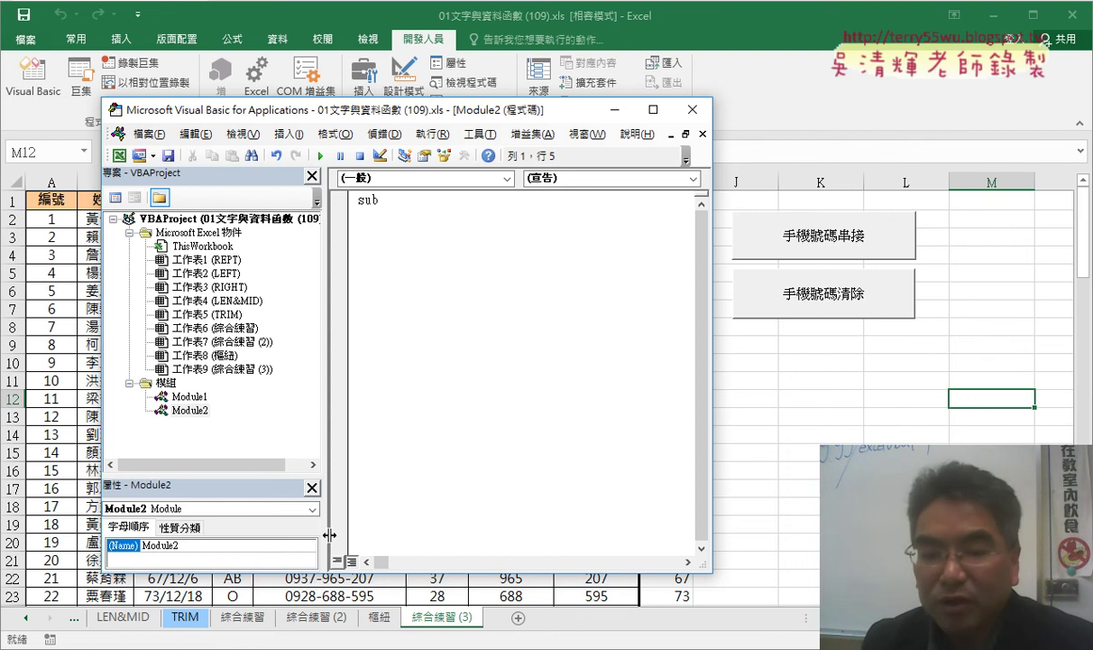
left_click(440, 225)
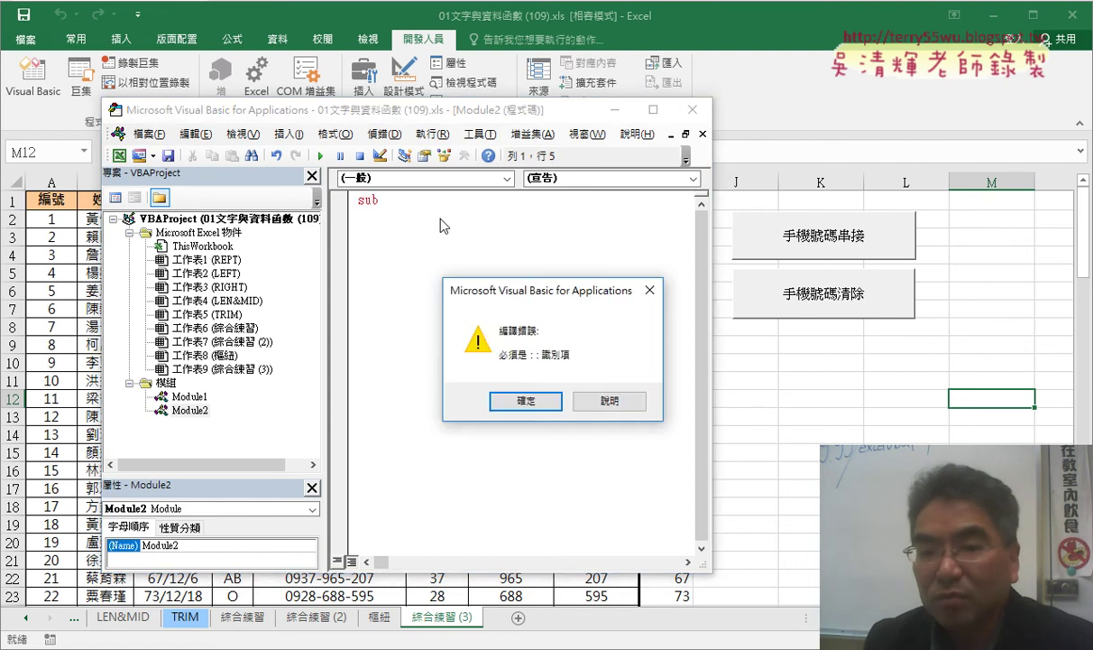
key("Return")
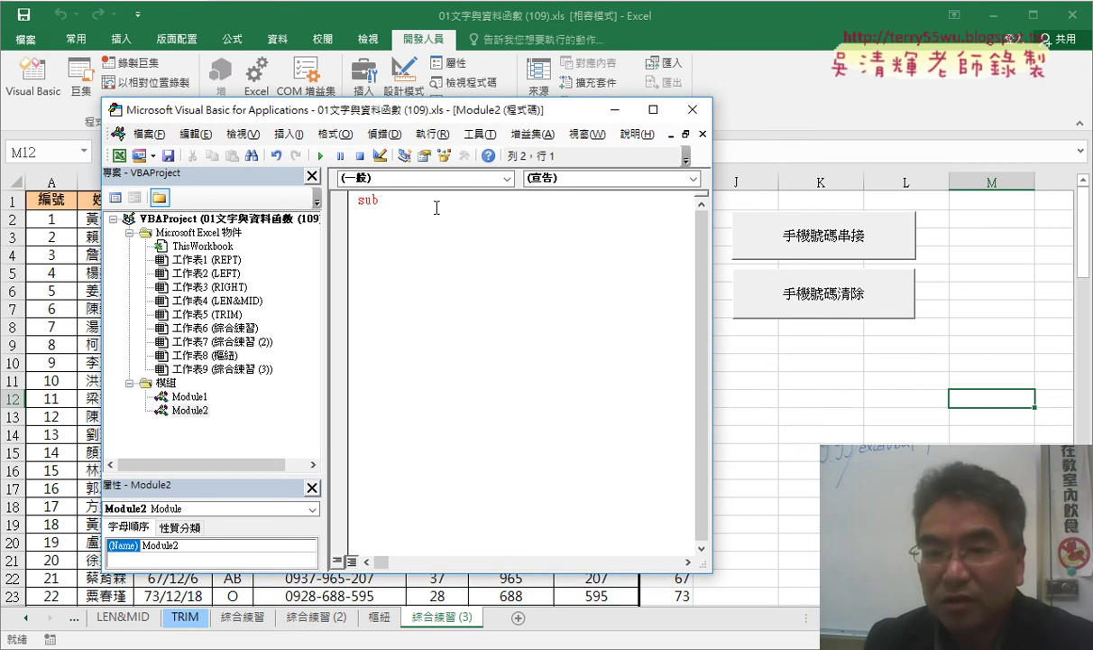
left_click(441, 200)
type("ㄇㄣ")
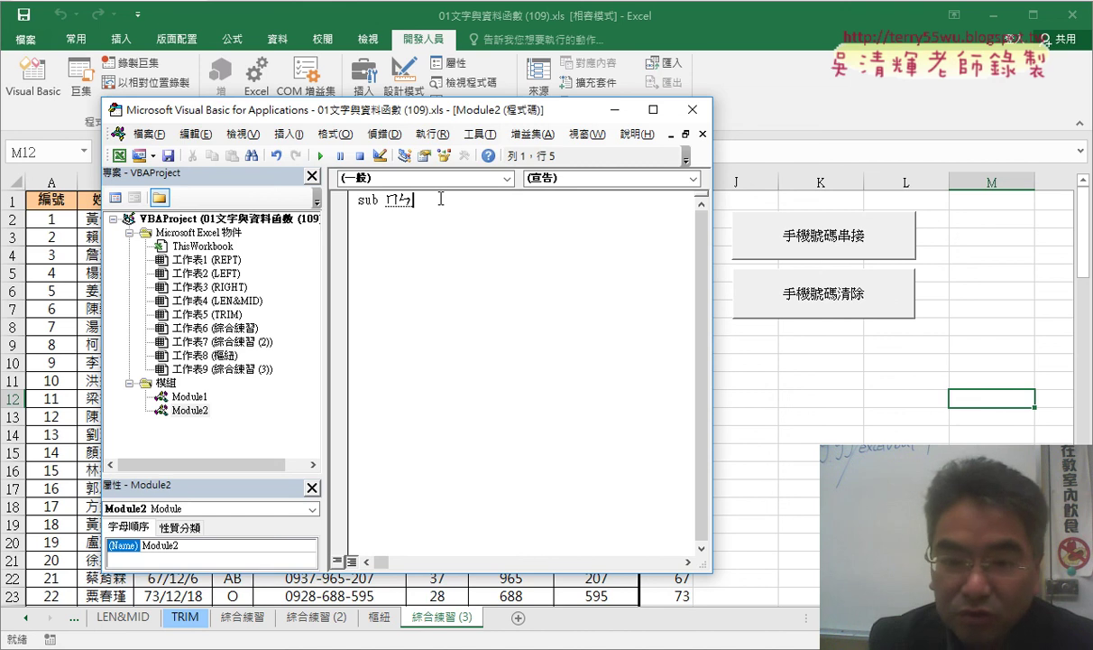
- Name the macro 門號_公式 with the Zhuyin IME and finish the declaration so End Sub is added
type("7")
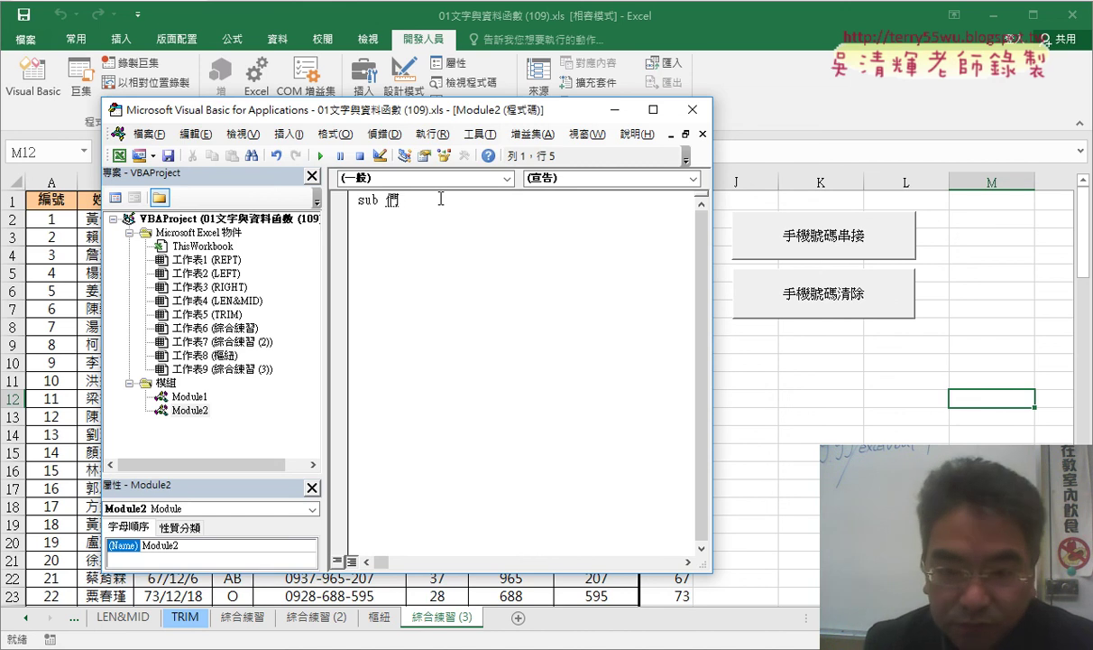
type("cl4")
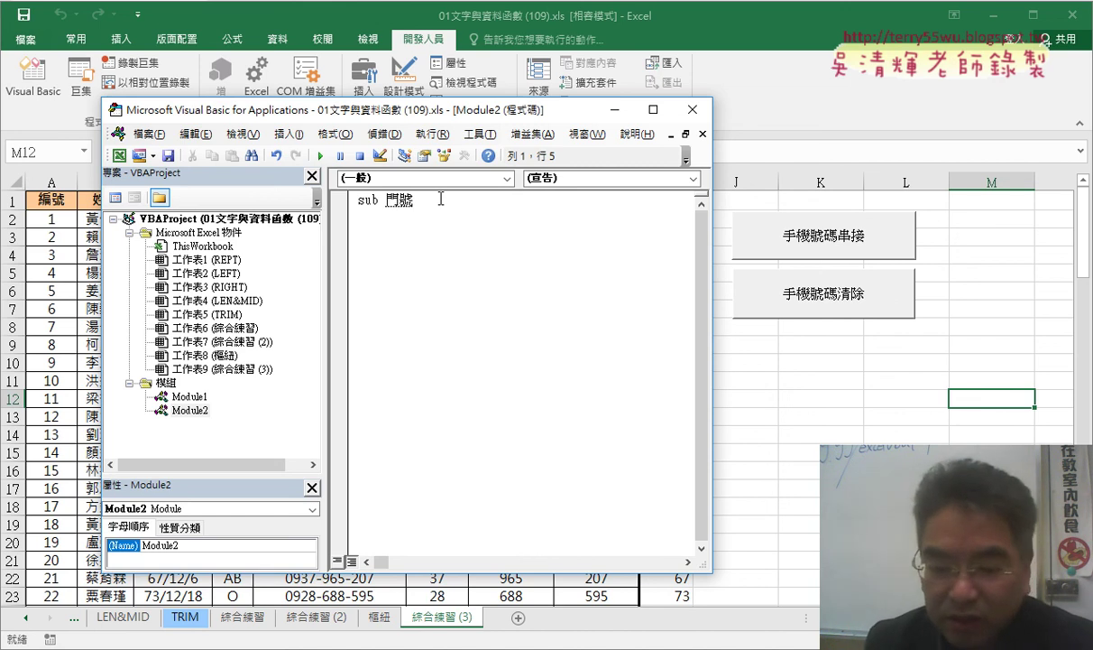
type("ej/")
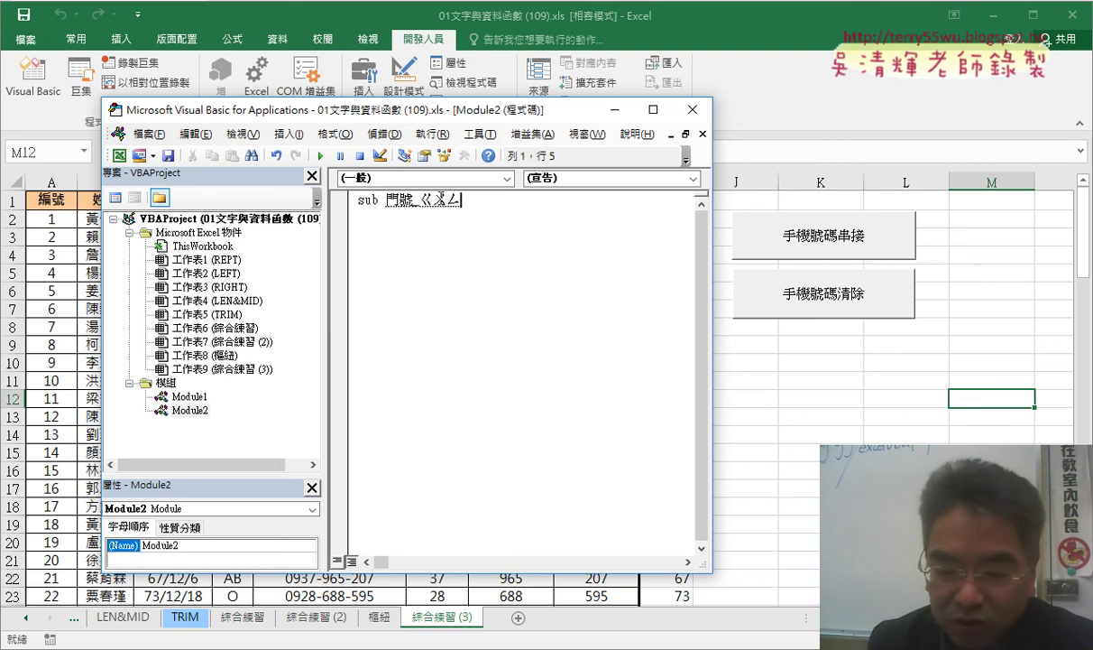
key("space")
type("g4")
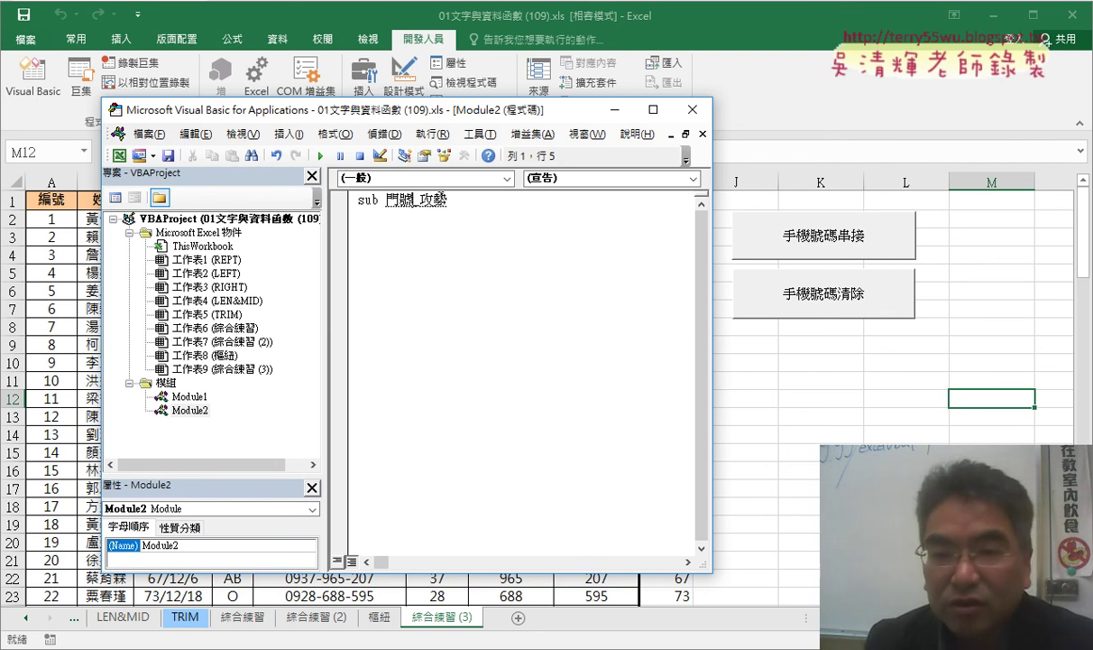
key("Down")
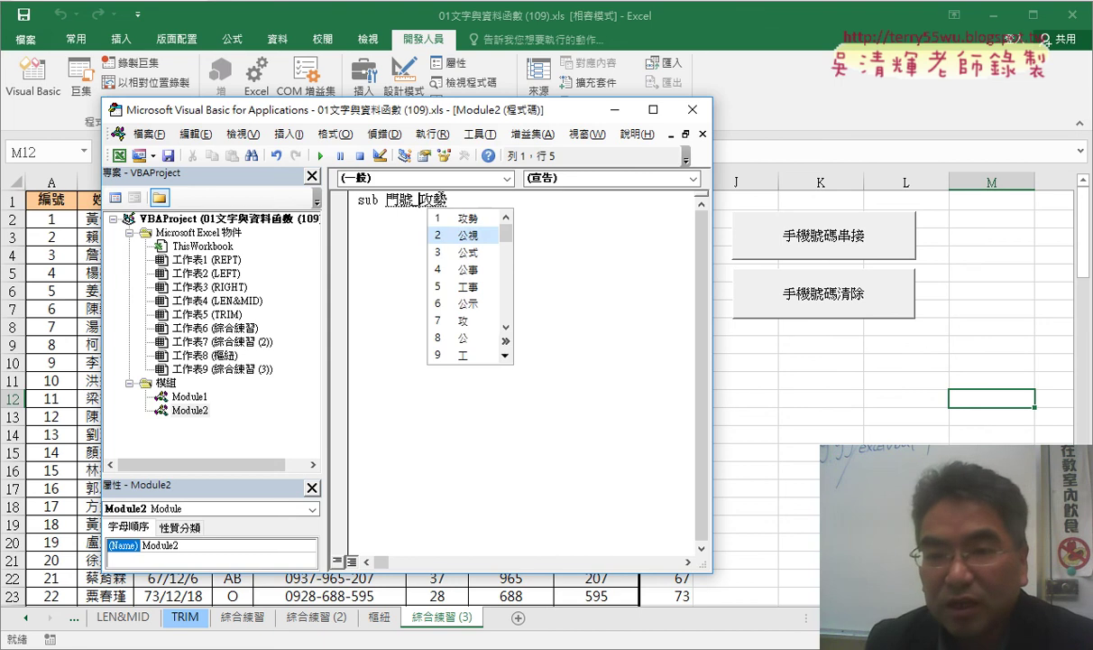
key("Down")
key("Return")
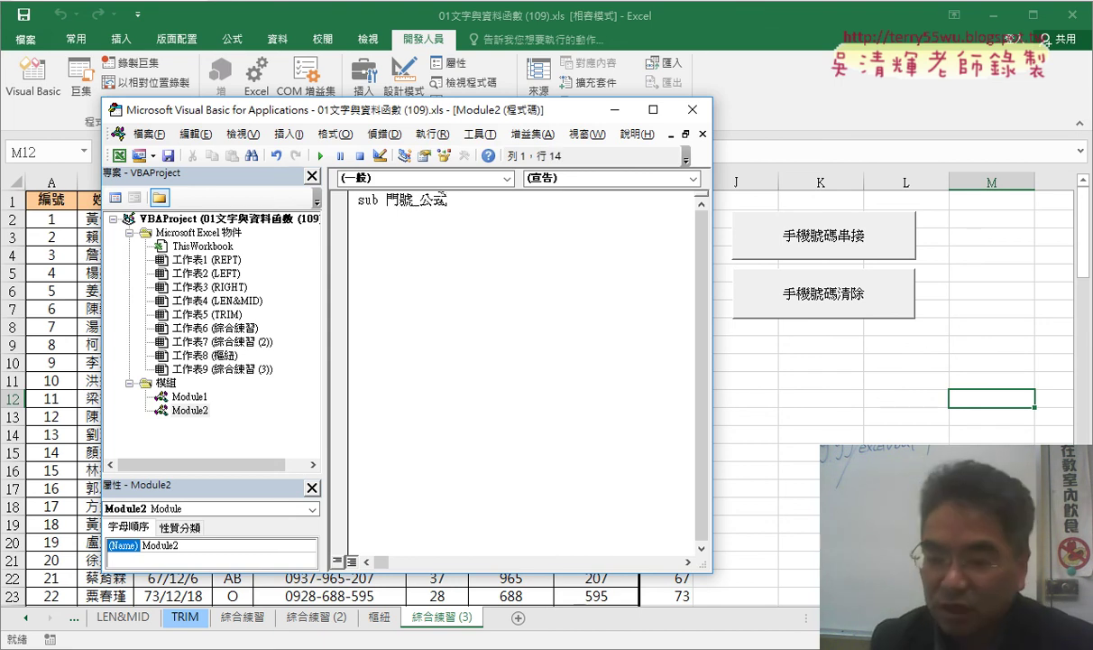
key("Return")
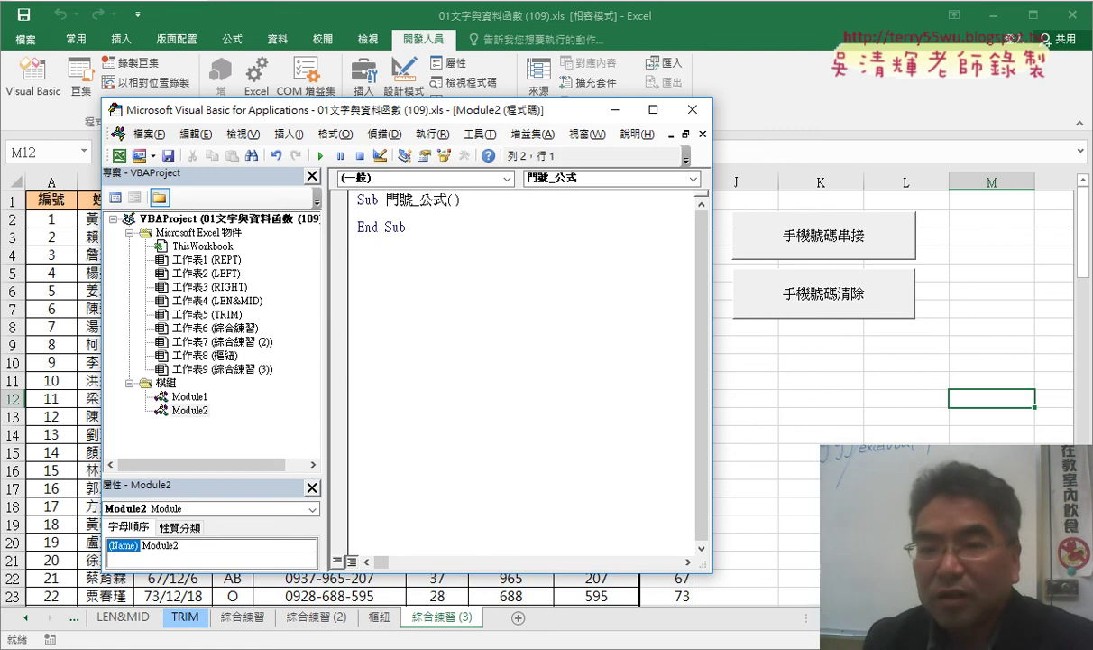
mouse_move(446, 199)
left_mouse_down()
mouse_move(462, 199)
mouse_move(369, 229)
left_mouse_up()
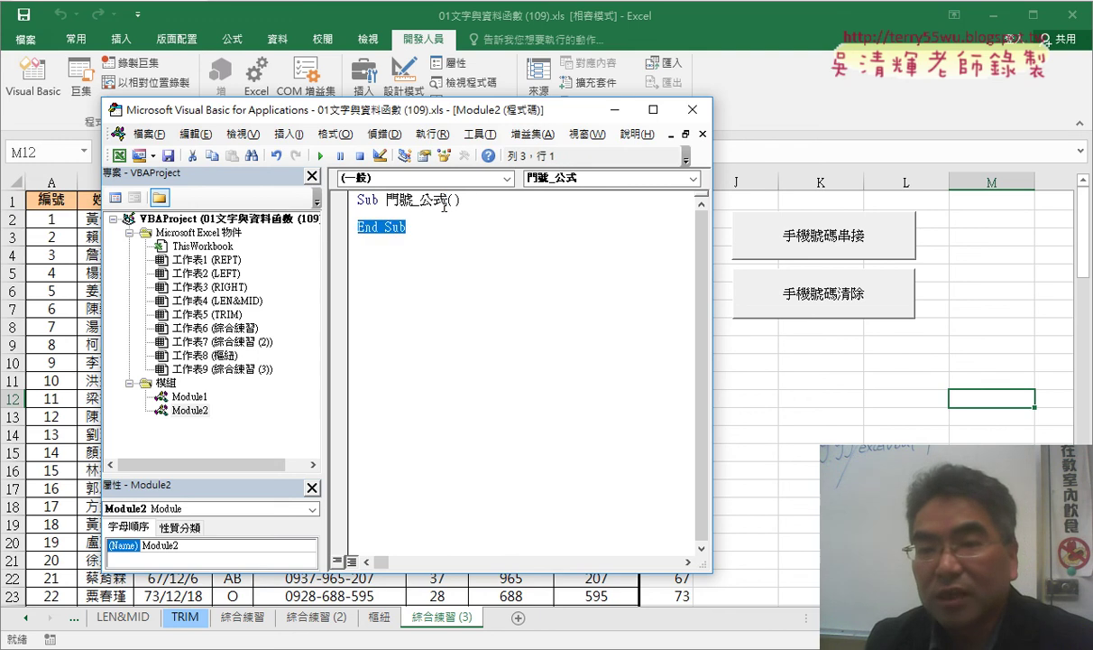
left_click_drag(445, 200, 460, 234)
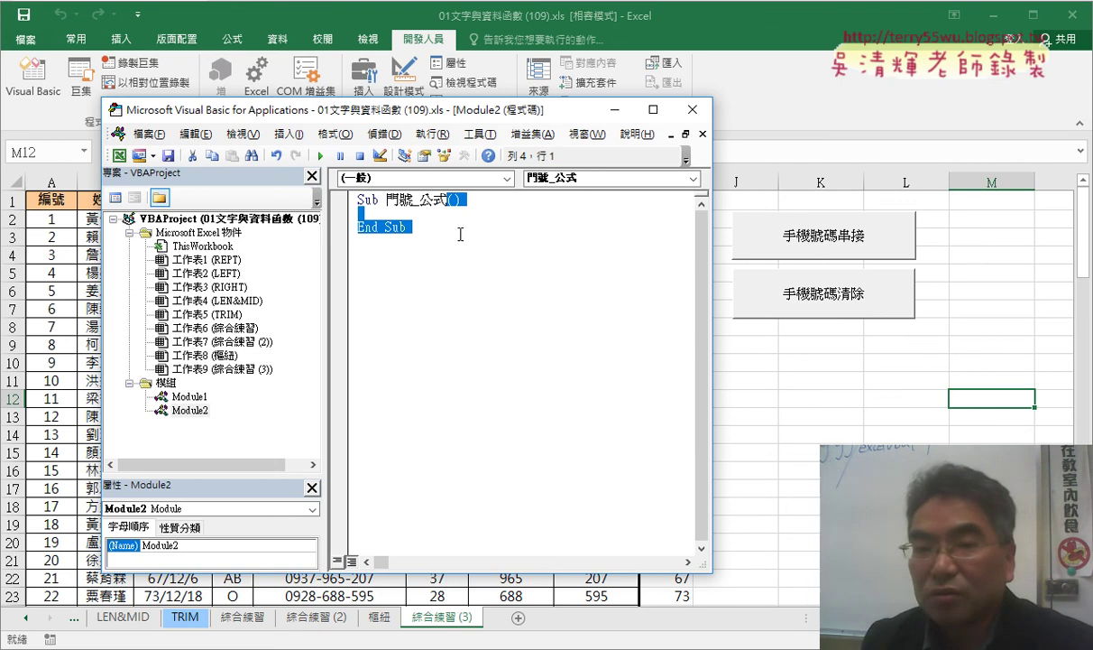
left_click(460, 233)
double_click(371, 200)
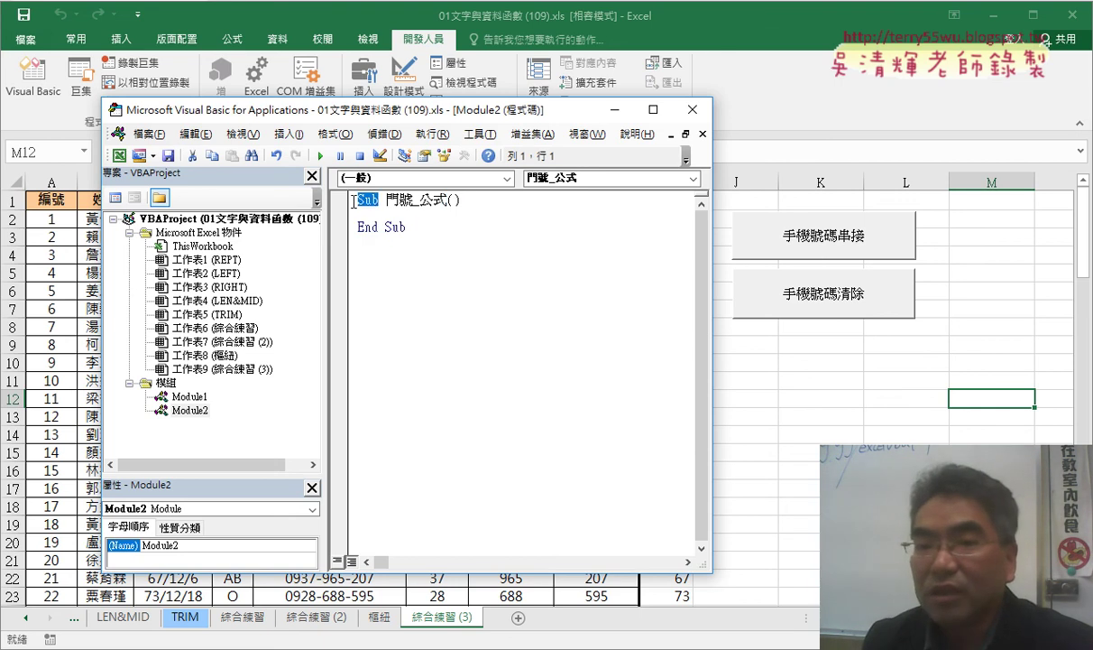
left_click(408, 234)
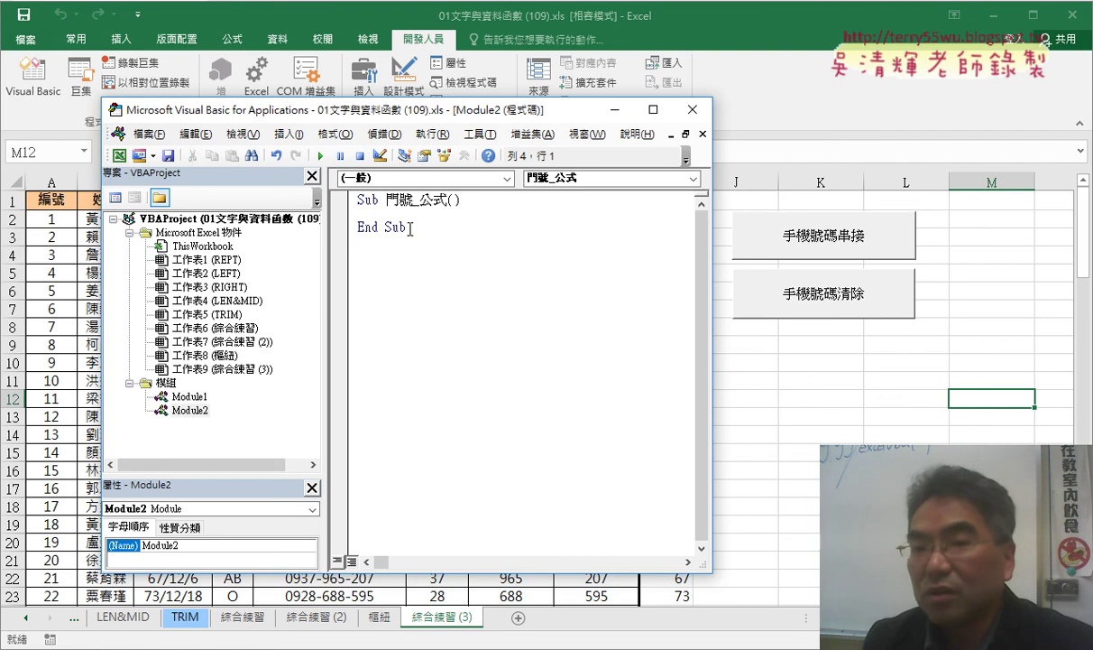
left_click_drag(411, 228, 344, 229)
left_click(384, 217)
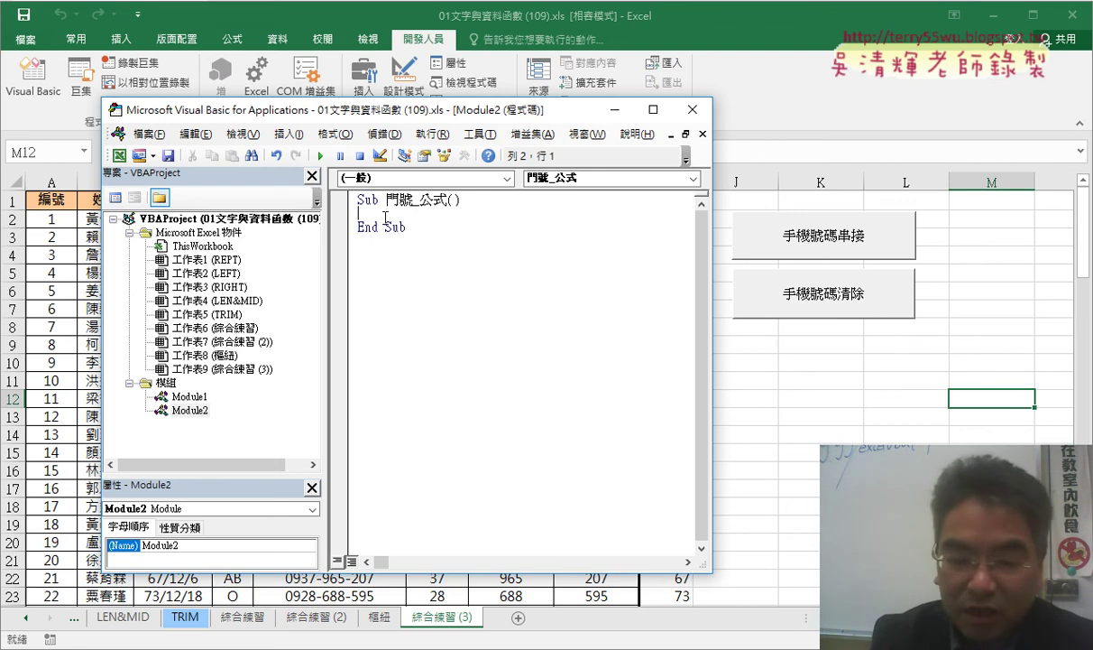
key("Tab")
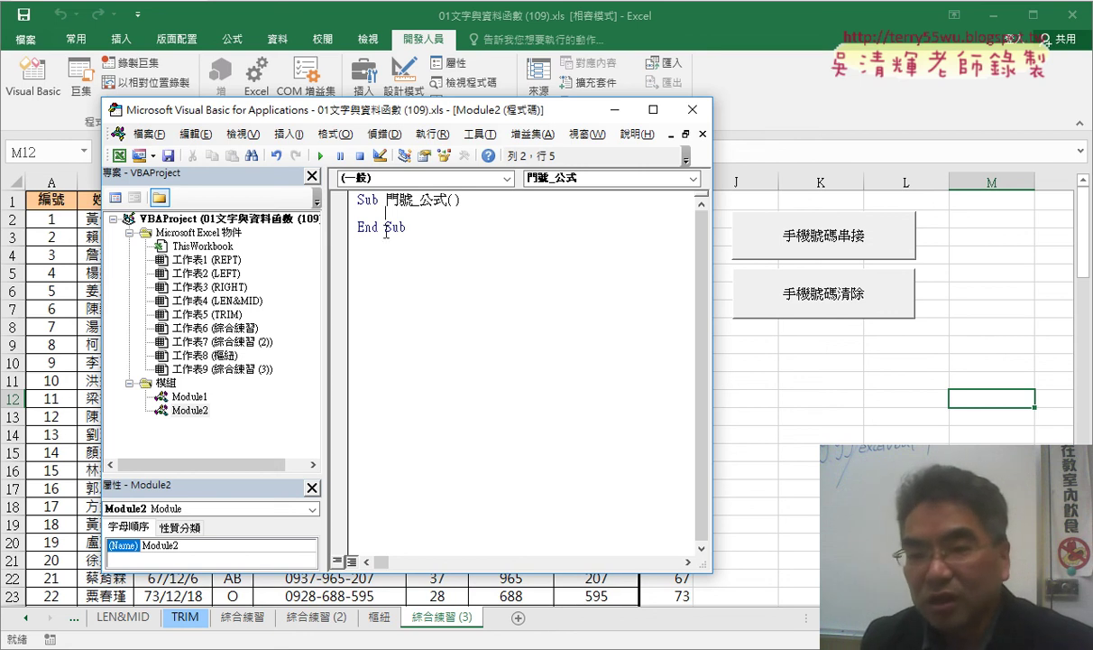
- Narrow the Project pane and shift the VBA editor right so the phone-number sheet shows beside the code
left_click_drag(326, 276, 267, 276)
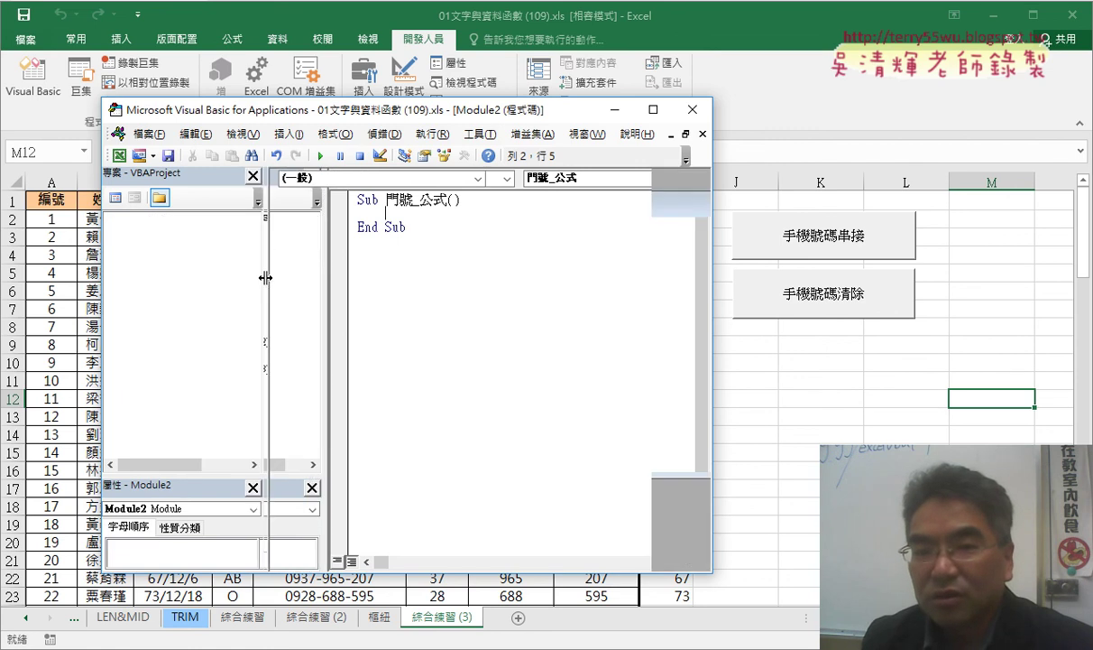
left_click_drag(401, 119, 720, 112)
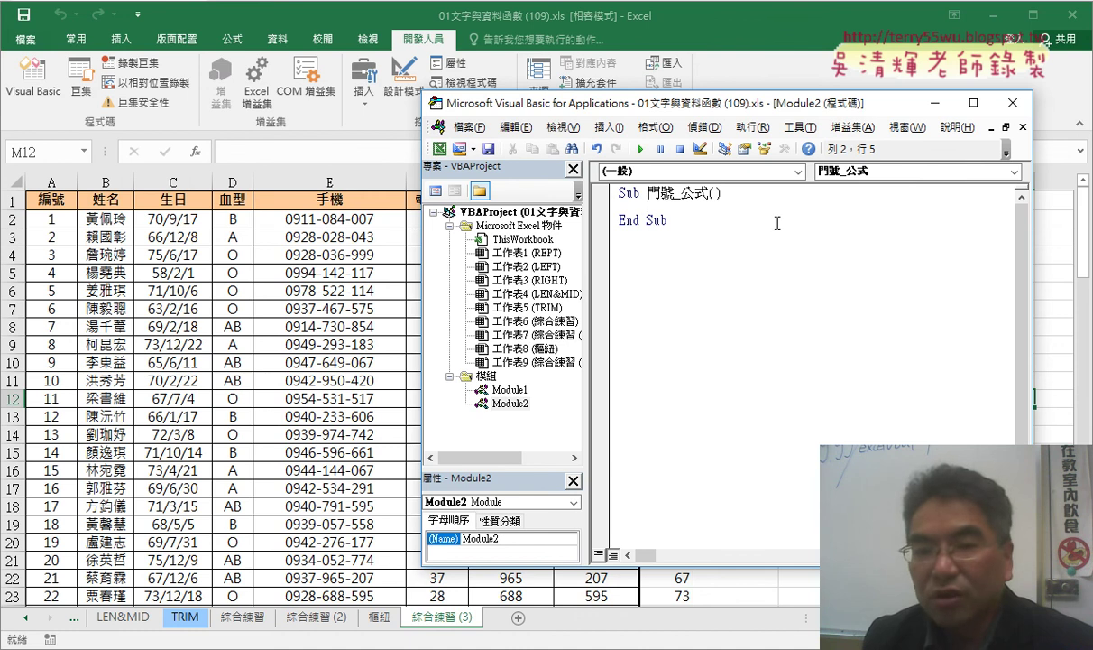
left_click(331, 226)
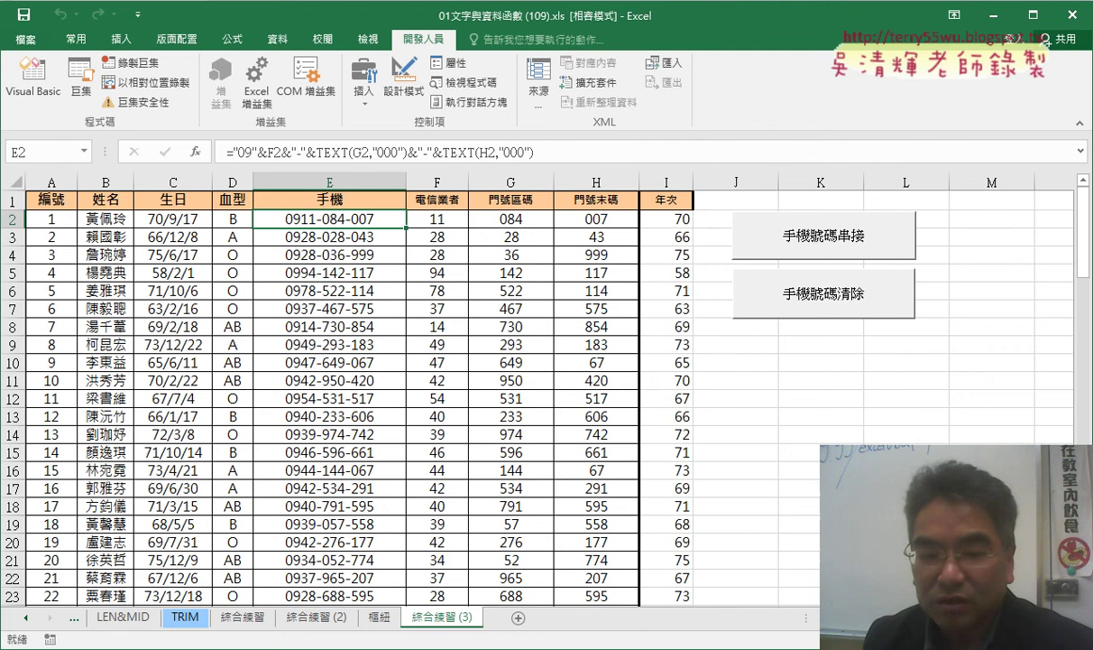
left_click(352, 605)
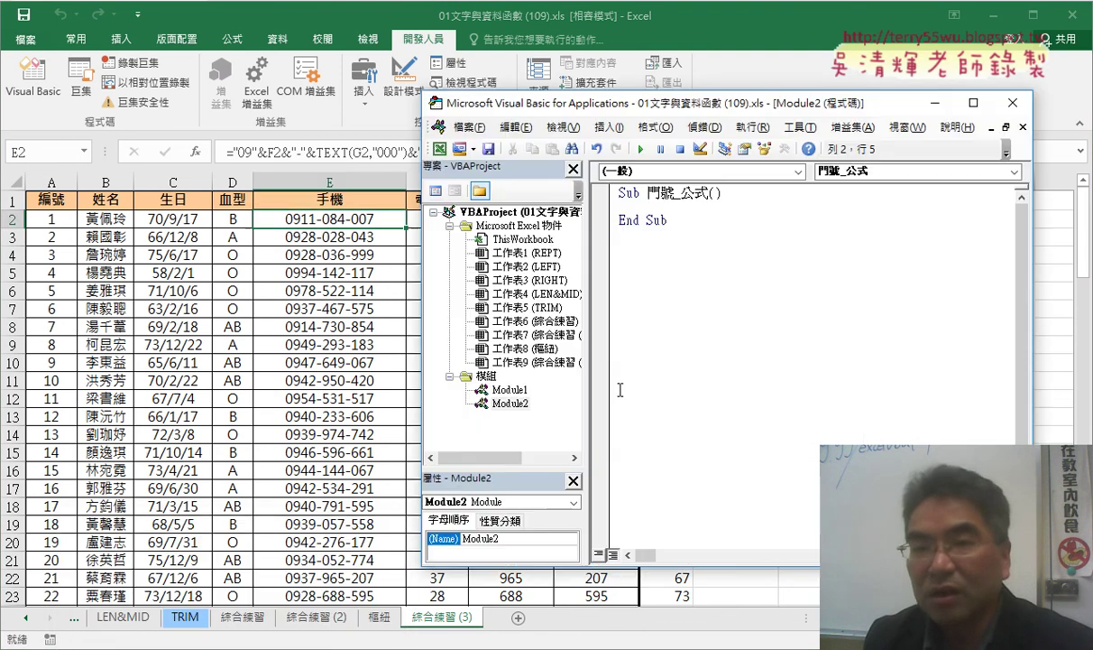
left_click_drag(528, 101, 359, 99)
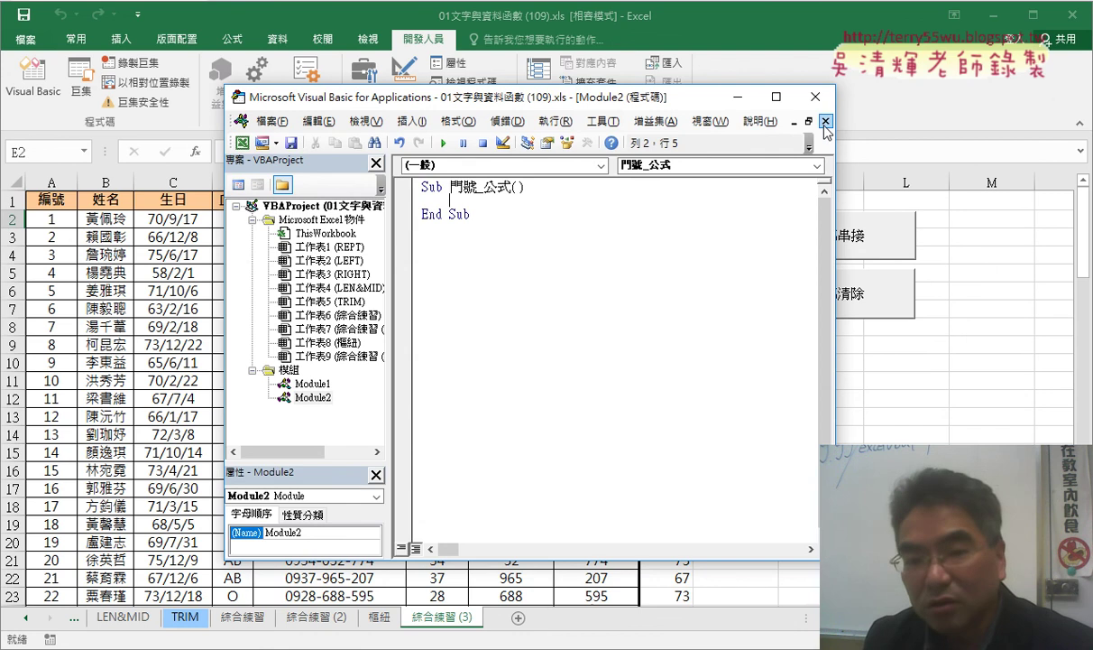
left_click(365, 121)
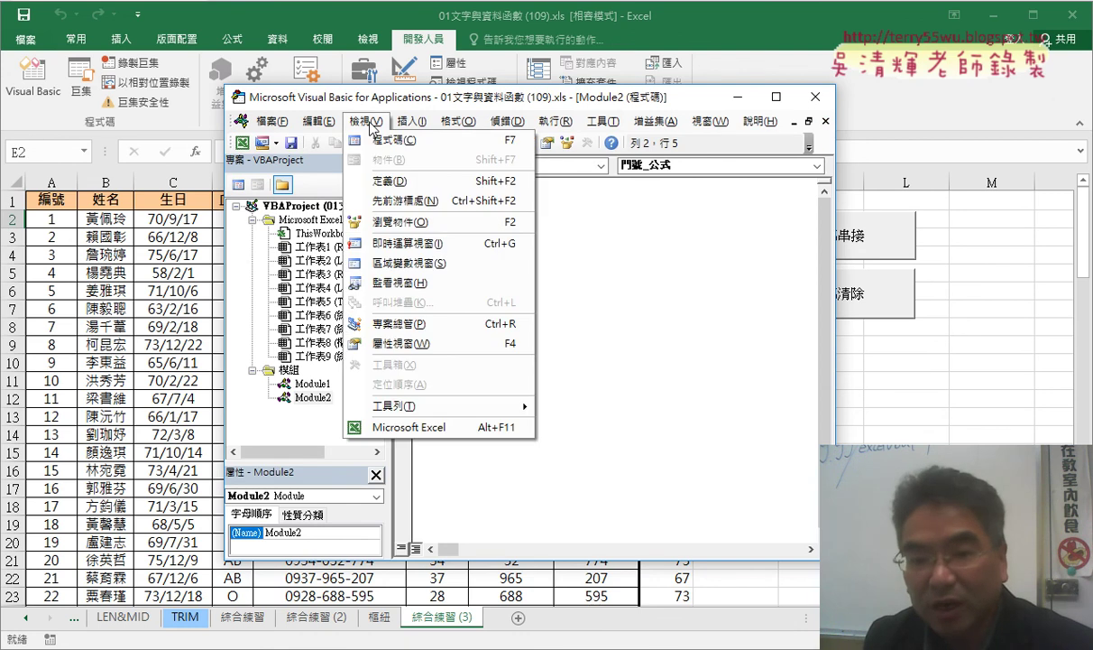
left_click(678, 354)
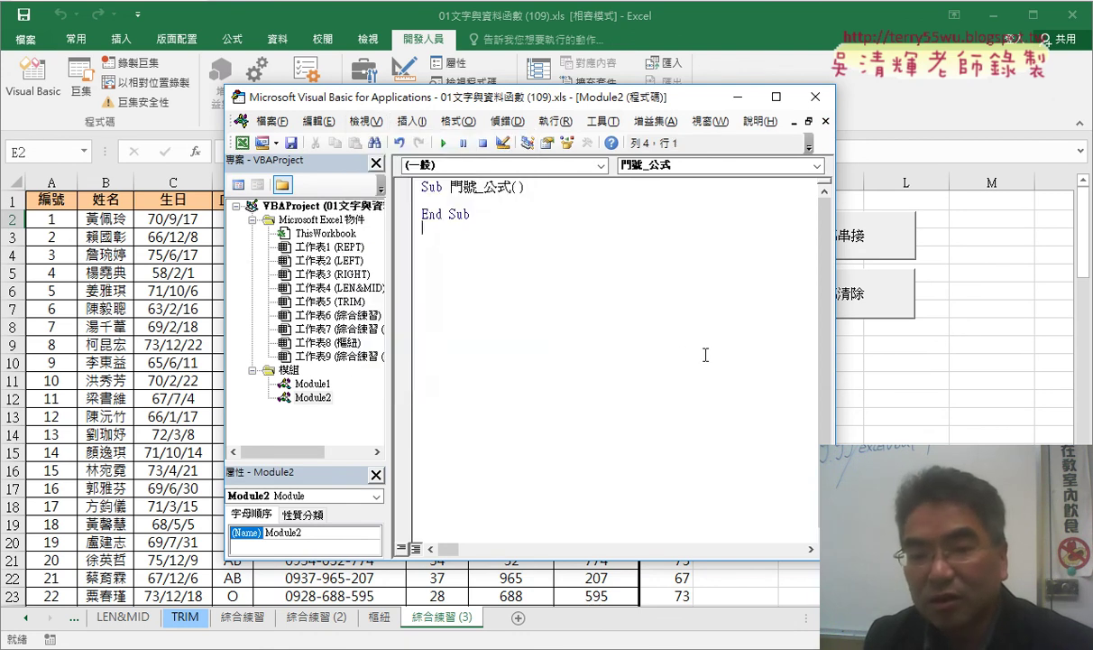
left_click(315, 398)
right_click(321, 356)
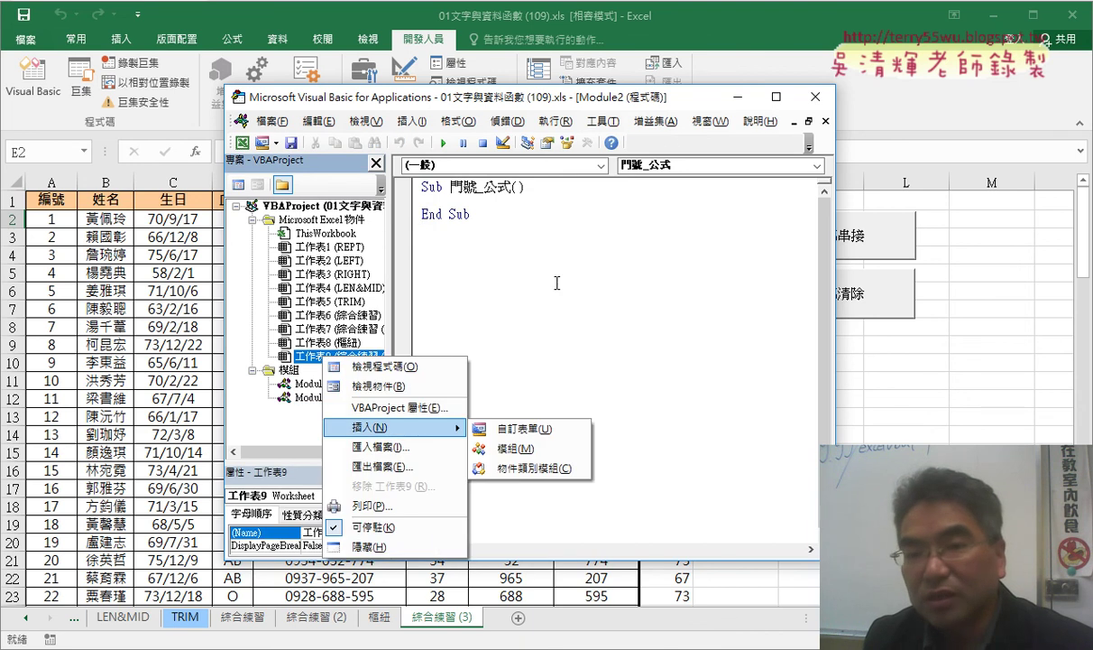
left_click(527, 267)
left_click_drag(423, 189, 511, 189)
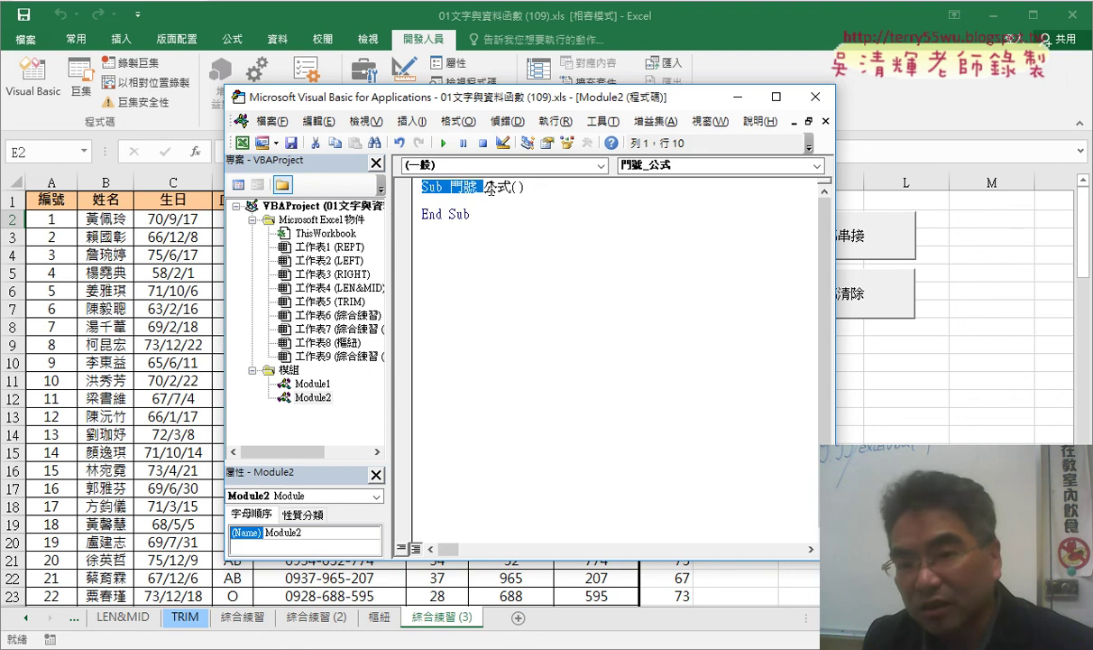